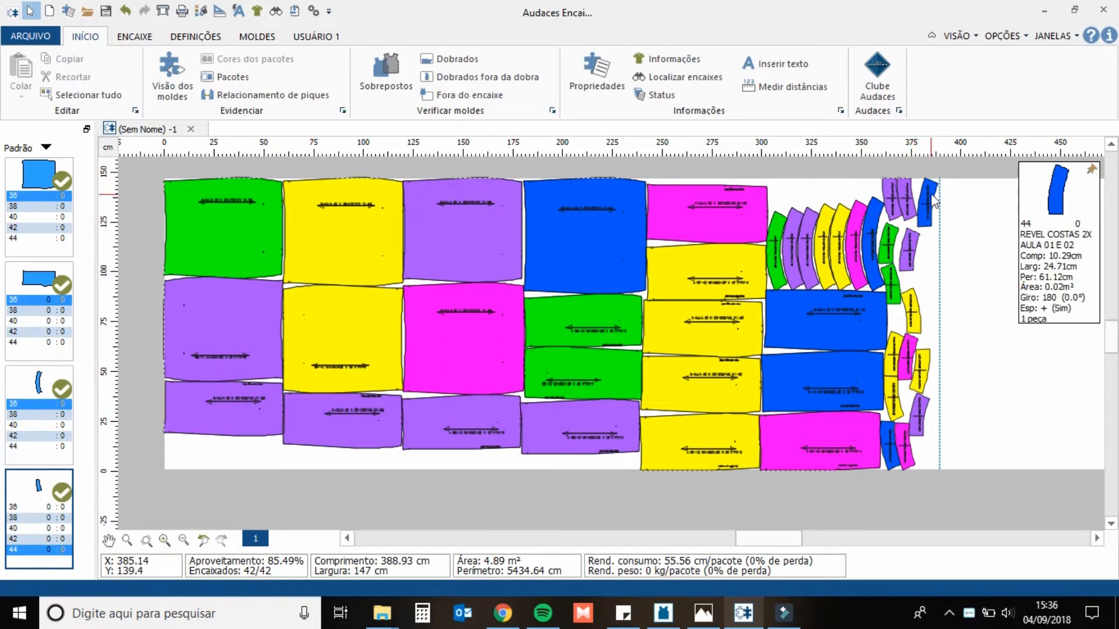
# Step: Run the automatic nesting of all pattern pieces with a time limit of 5 minutes
pyautogui.scroll(2, 932, 196)
pyautogui.scroll(-2, 931, 201)
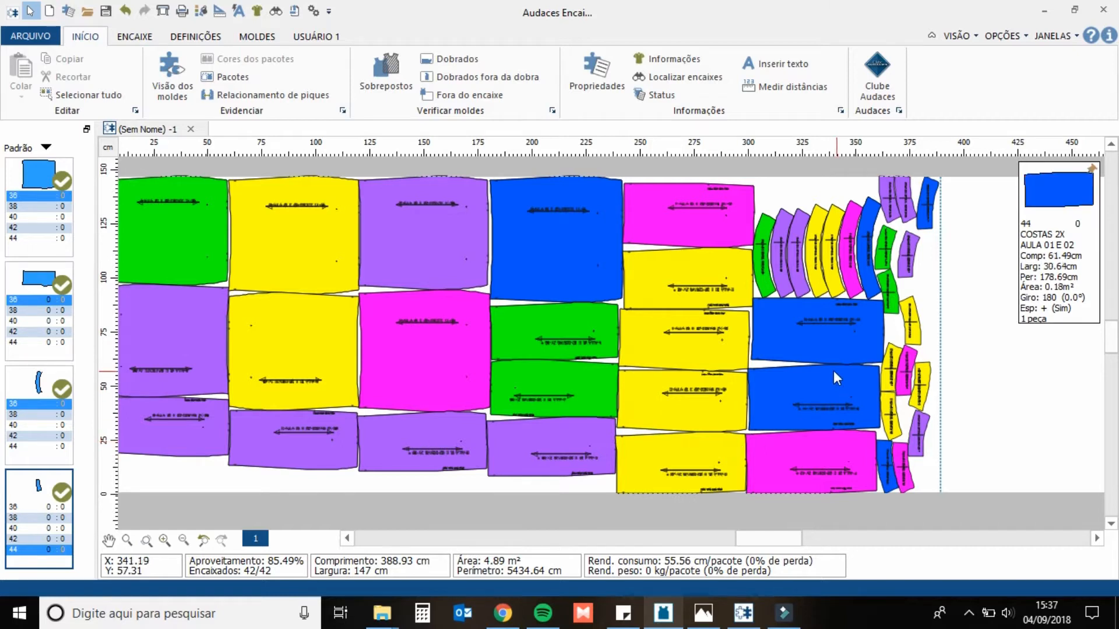
pyautogui.scroll(-1, 833, 370)
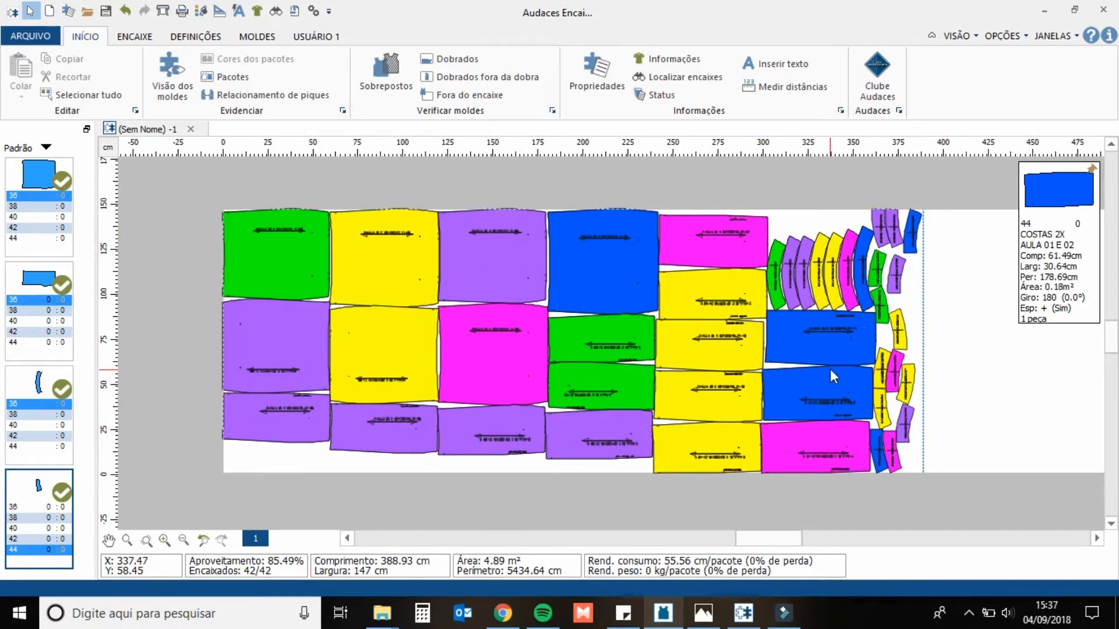
pyautogui.scroll(1, 831, 372)
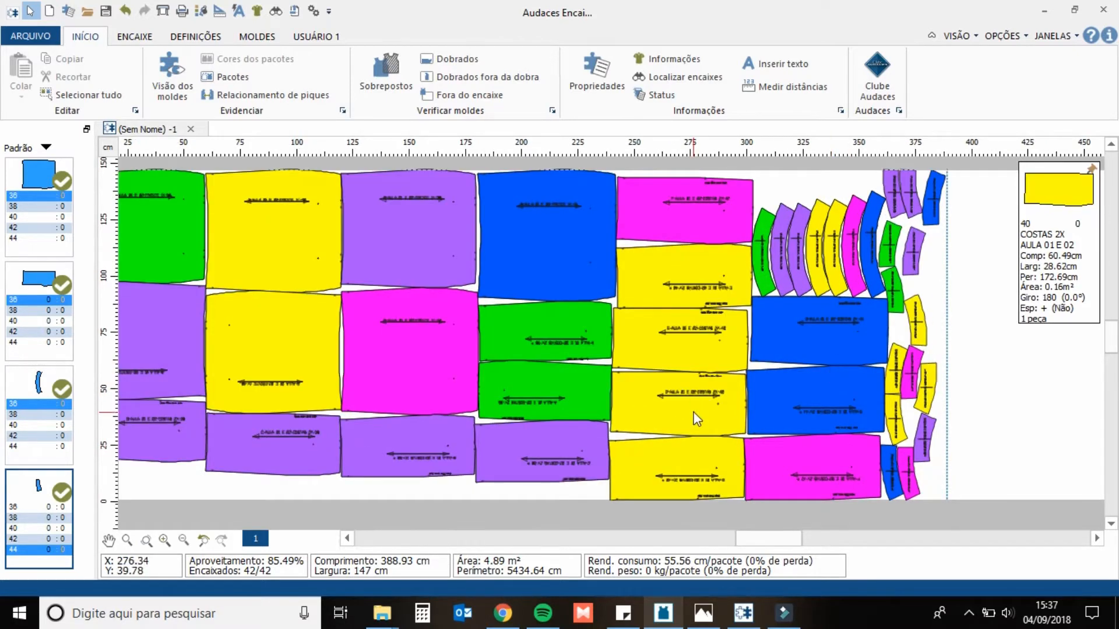
pyautogui.click(126, 40)
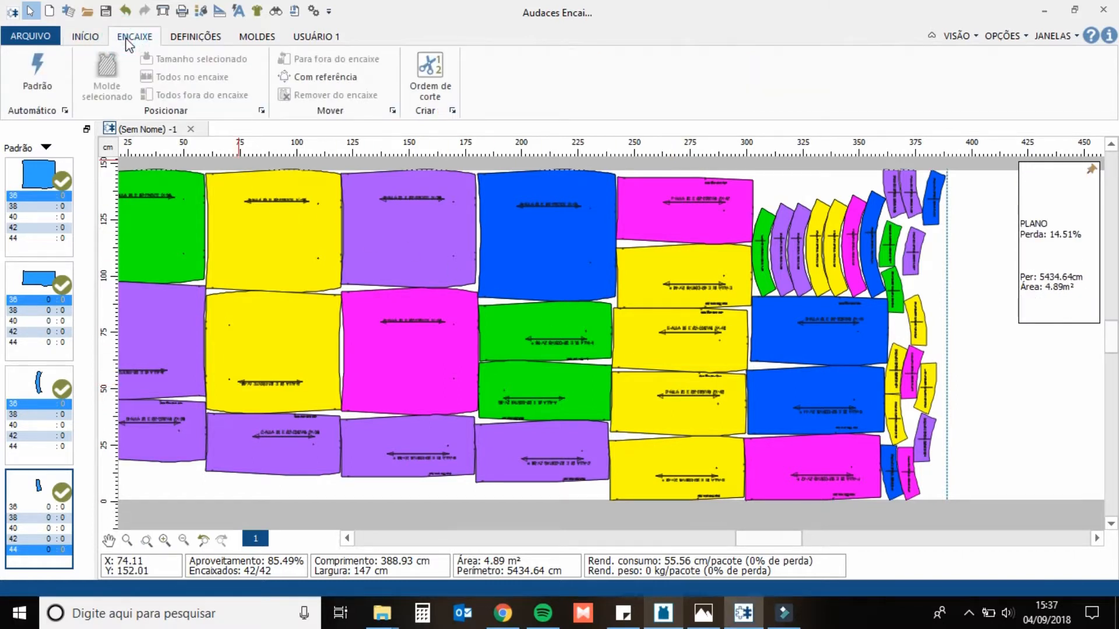
pyautogui.click(30, 83)
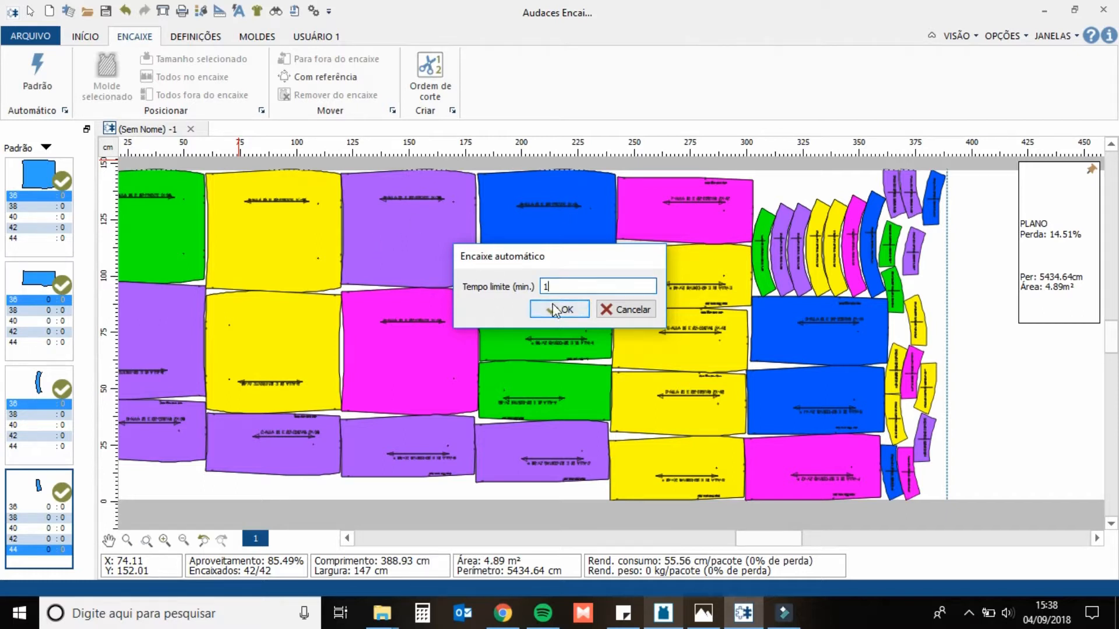
pyautogui.doubleClick(557, 286)
pyautogui.write('5')
pyautogui.click(567, 308)
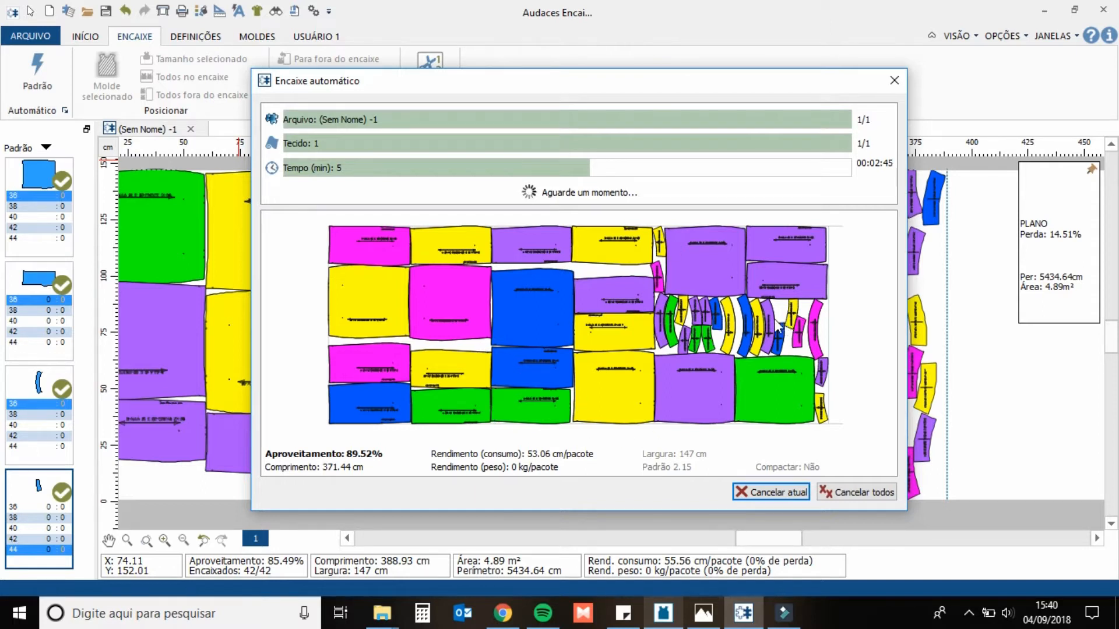
pyautogui.moveTo(791, 80); pyautogui.dragTo(693, 80)
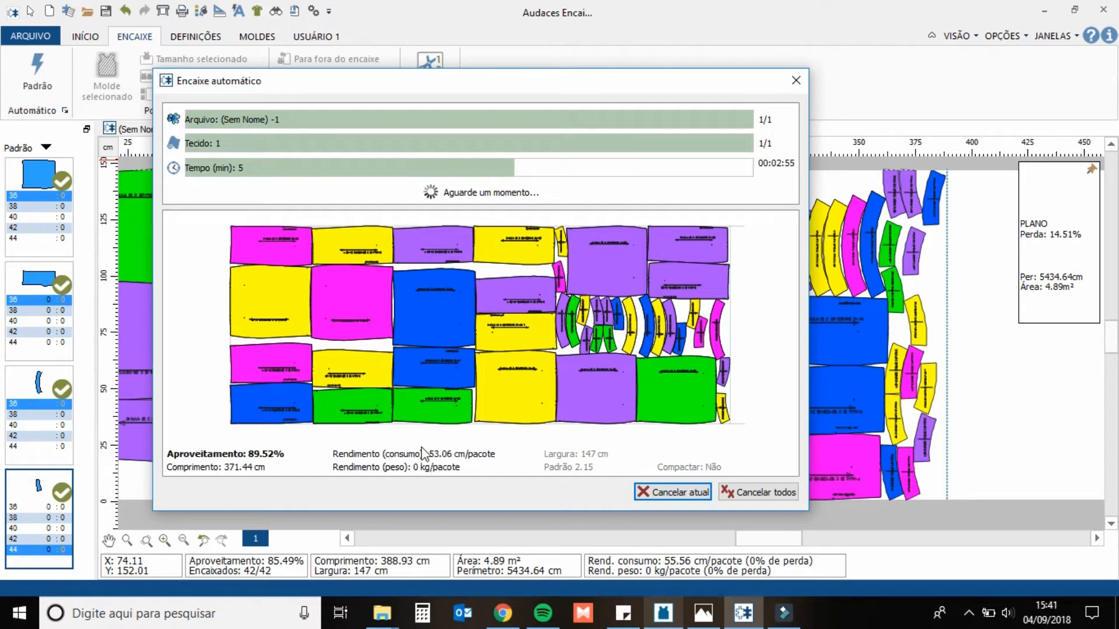
pyautogui.moveTo(535, 87); pyautogui.dragTo(656, 98)
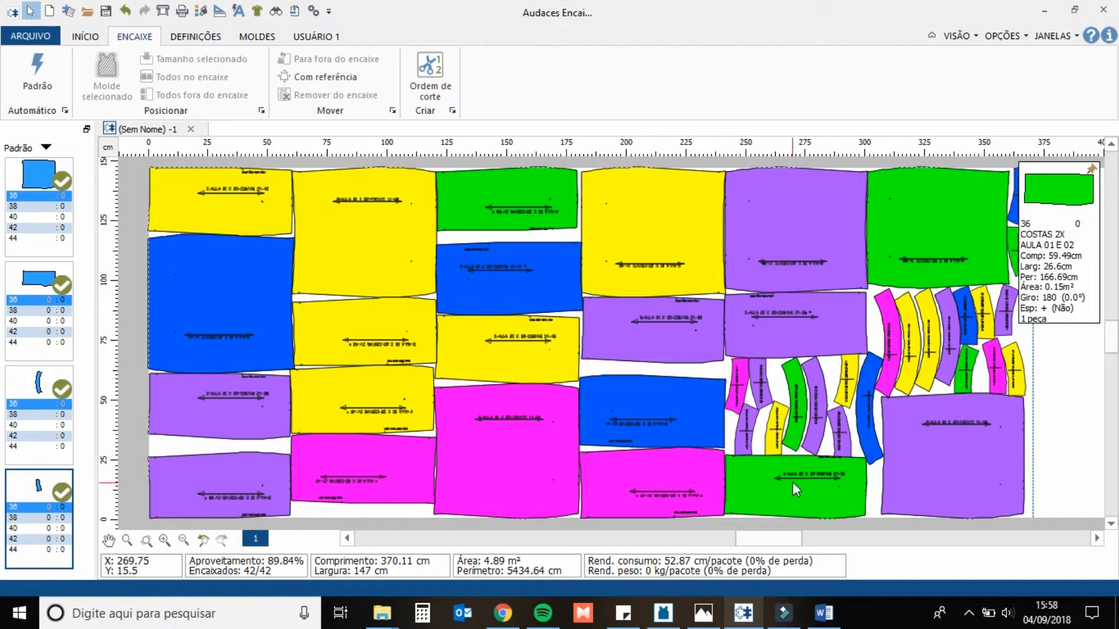
# Step: Examine the new marker layout and the gaps between neighbouring front and back pieces up close
pyautogui.click(1096, 539)
pyautogui.scroll(-1, 861, 356)
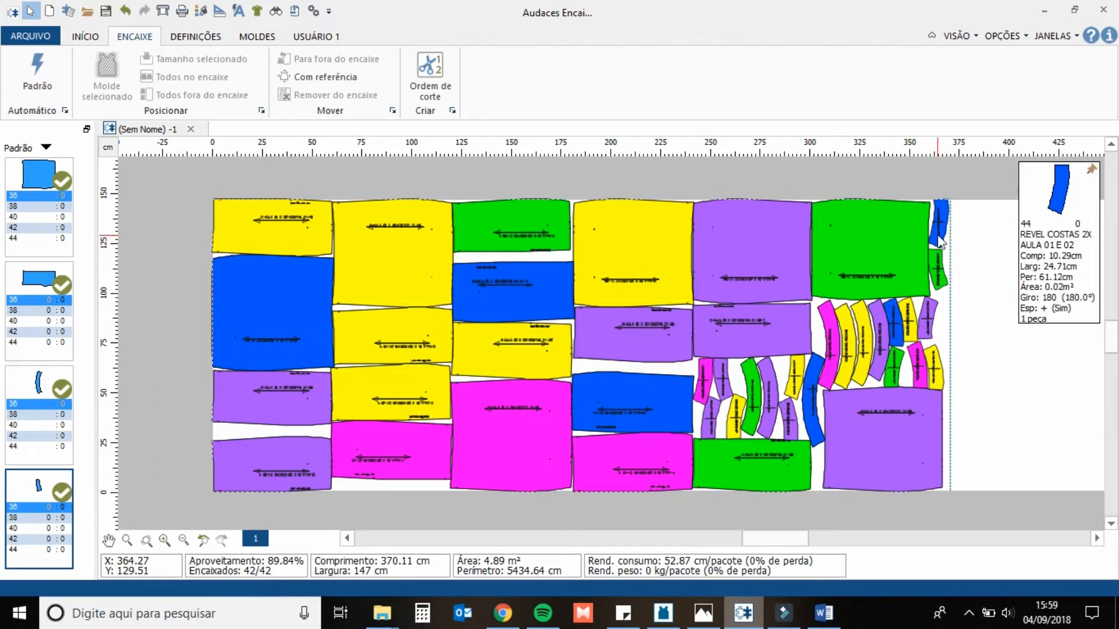
pyautogui.scroll(6, 819, 291)
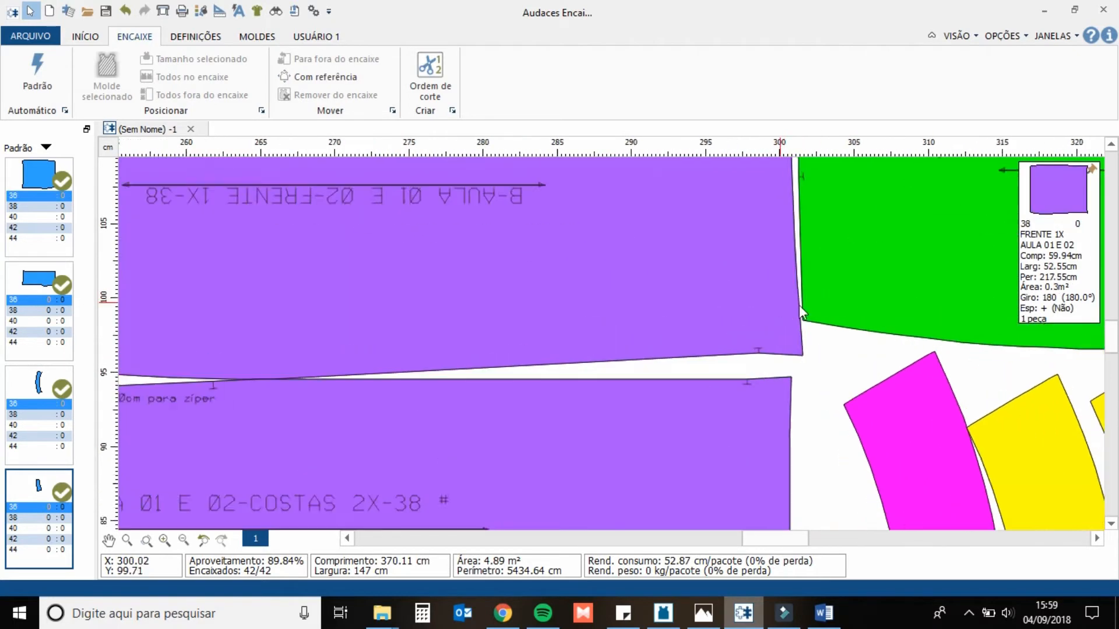
pyautogui.scroll(-3, 820, 305)
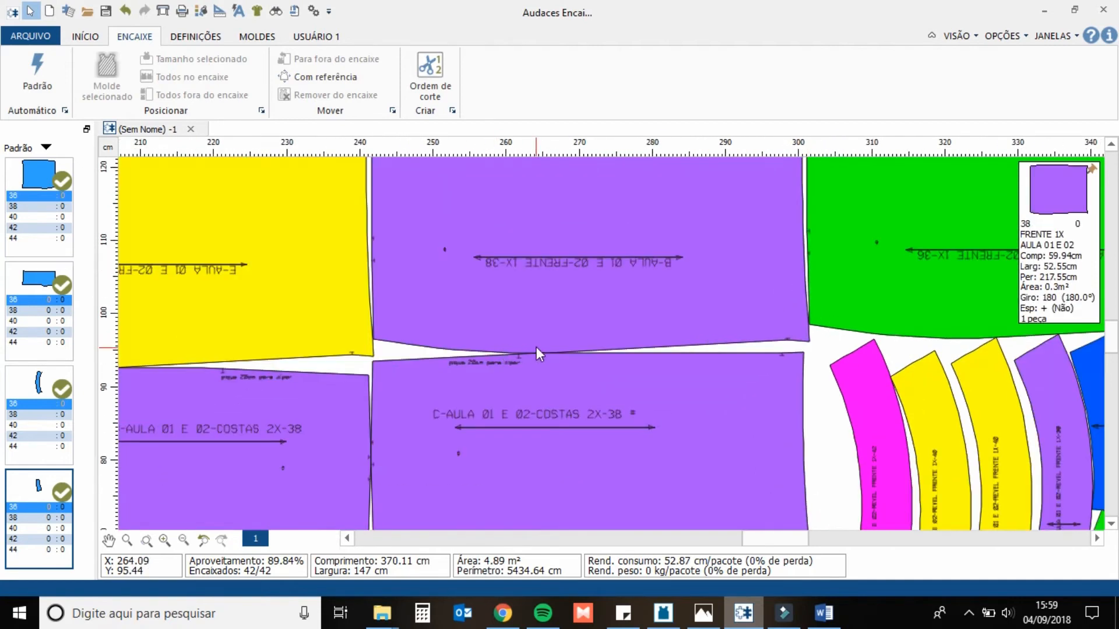
pyautogui.scroll(3, 536, 348)
pyautogui.scroll(-4, 536, 348)
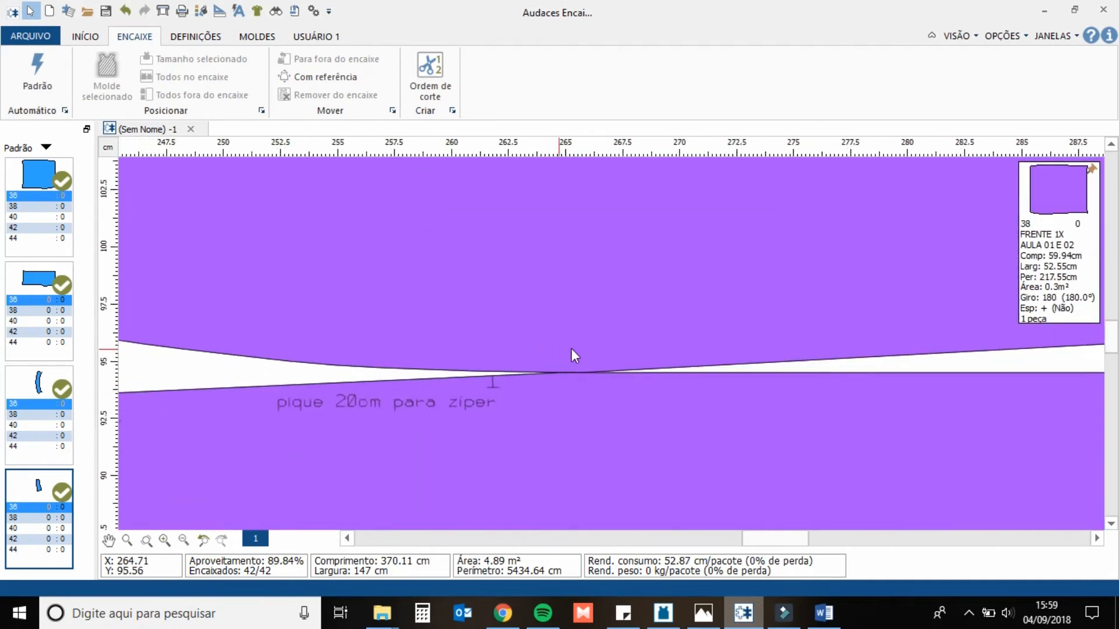
pyautogui.scroll(-2, 593, 348)
pyautogui.scroll(4, 323, 365)
pyautogui.scroll(-4, 323, 364)
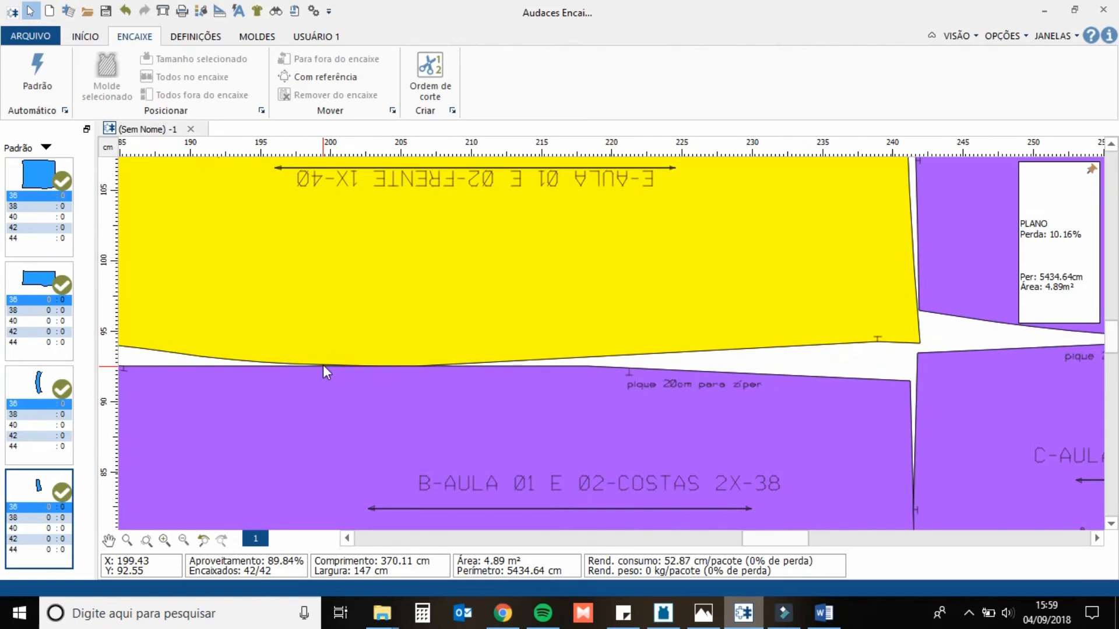
pyautogui.scroll(-3, 329, 365)
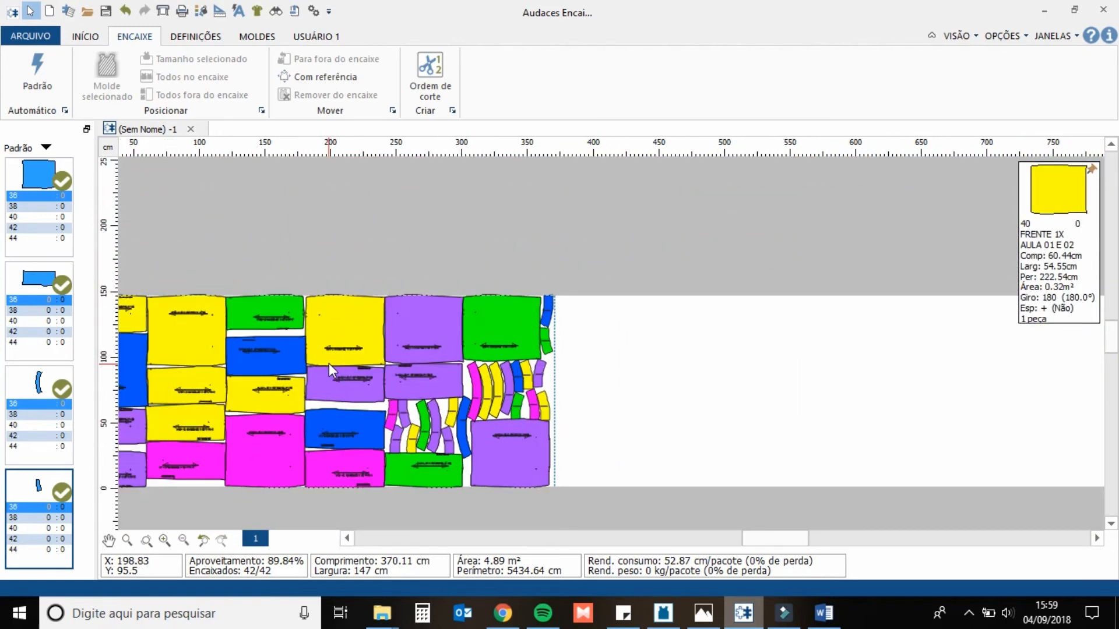
pyautogui.click(147, 540)
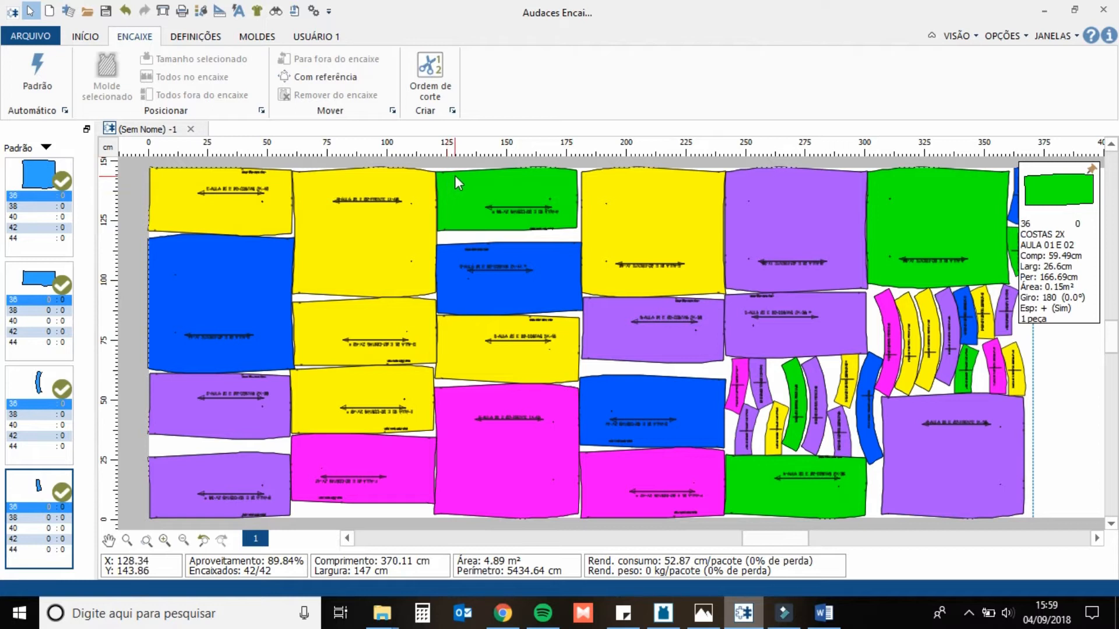
# Step: Set a safety distance of 1 cm between all pattern pieces
pyautogui.click(258, 36)
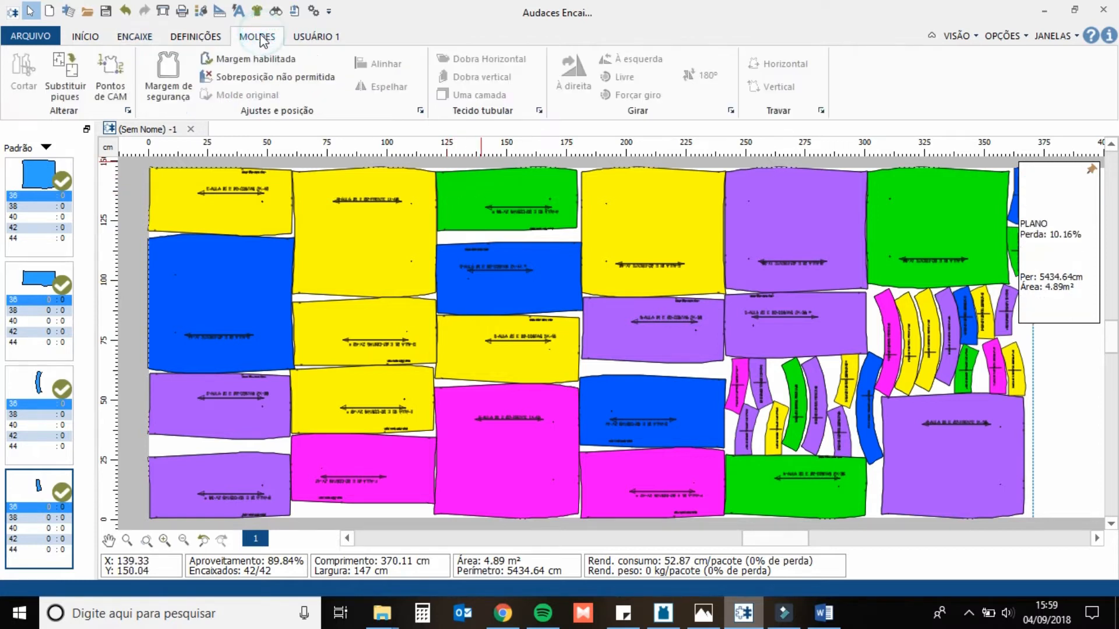
pyautogui.click(161, 86)
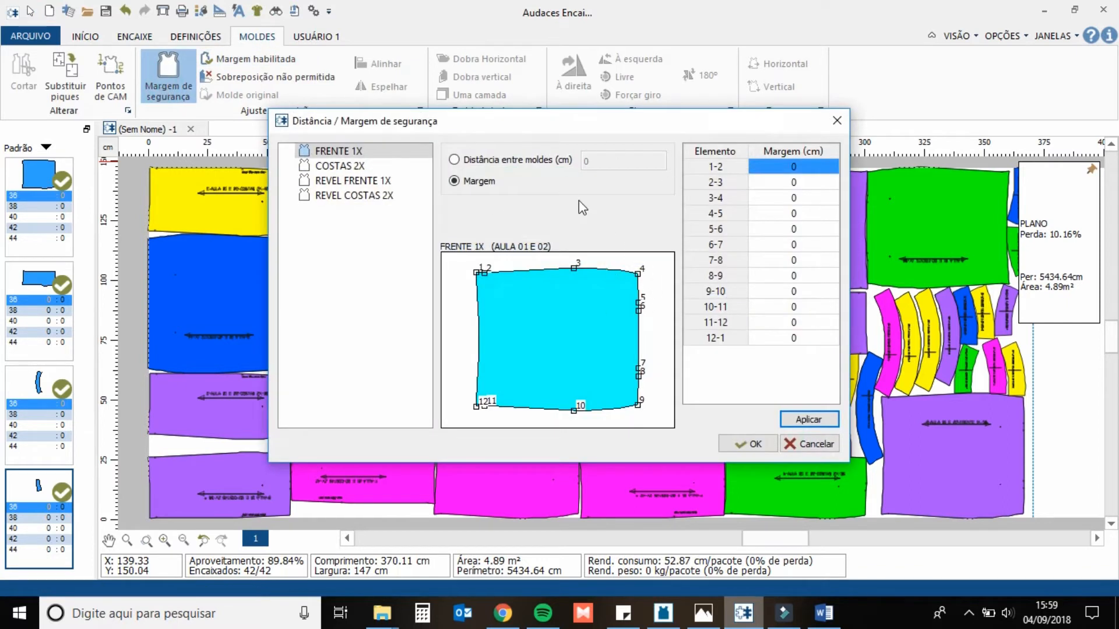
pyautogui.click(537, 161)
pyautogui.doubleClick(585, 160)
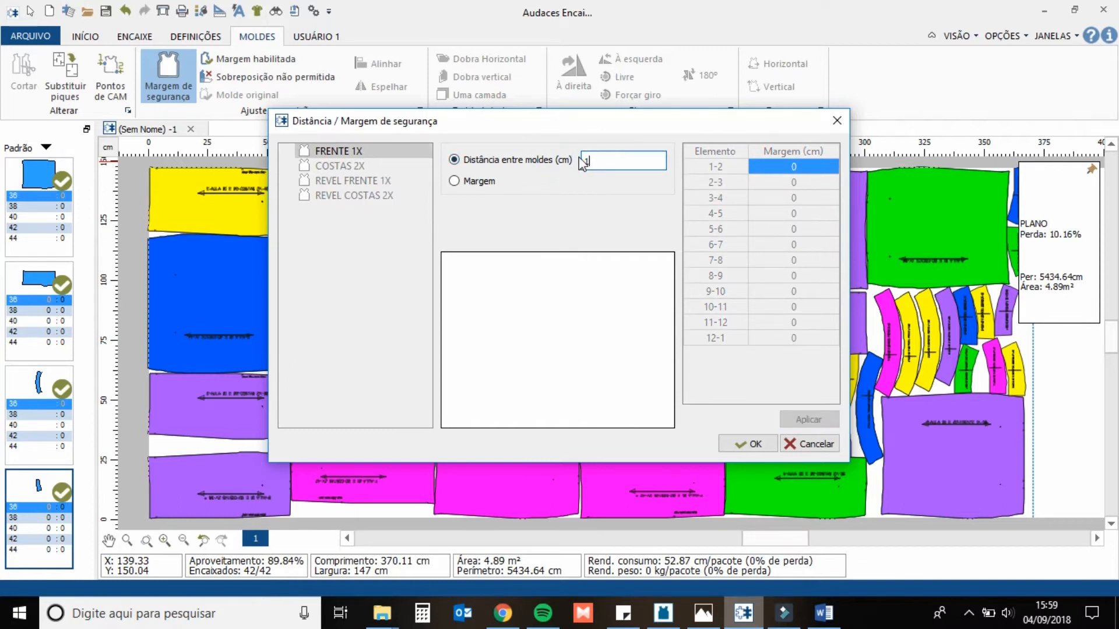
pyautogui.write('1')
pyautogui.click(752, 444)
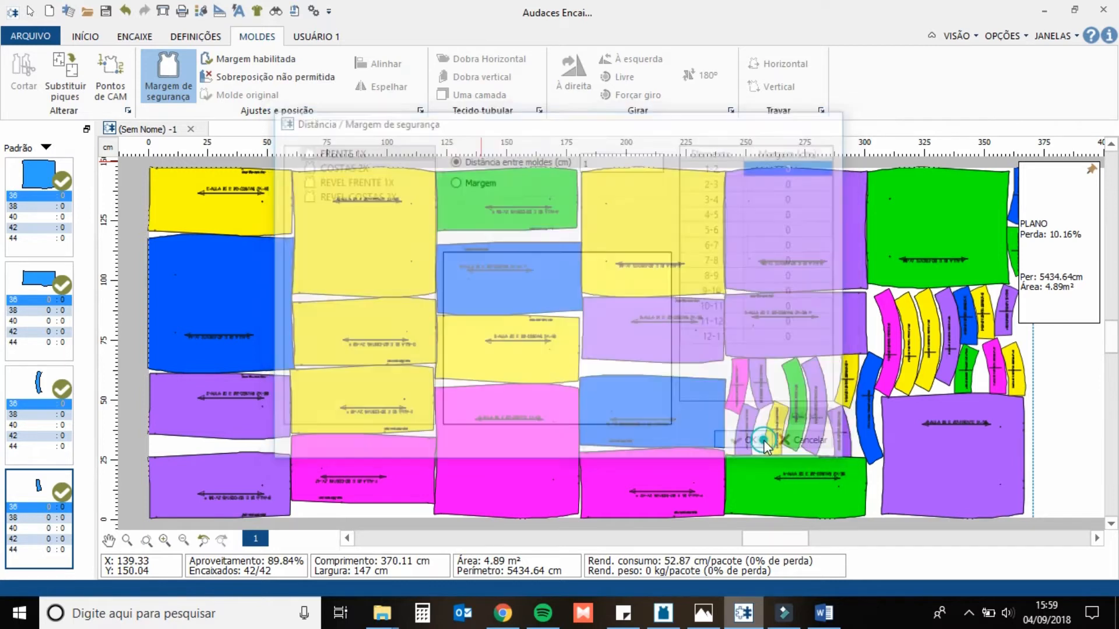
# Step: Rerun the automatic nesting with the safety distance applied, stop the current run early and dismiss the error log
pyautogui.scroll(2, 436, 213)
pyautogui.scroll(5, 434, 212)
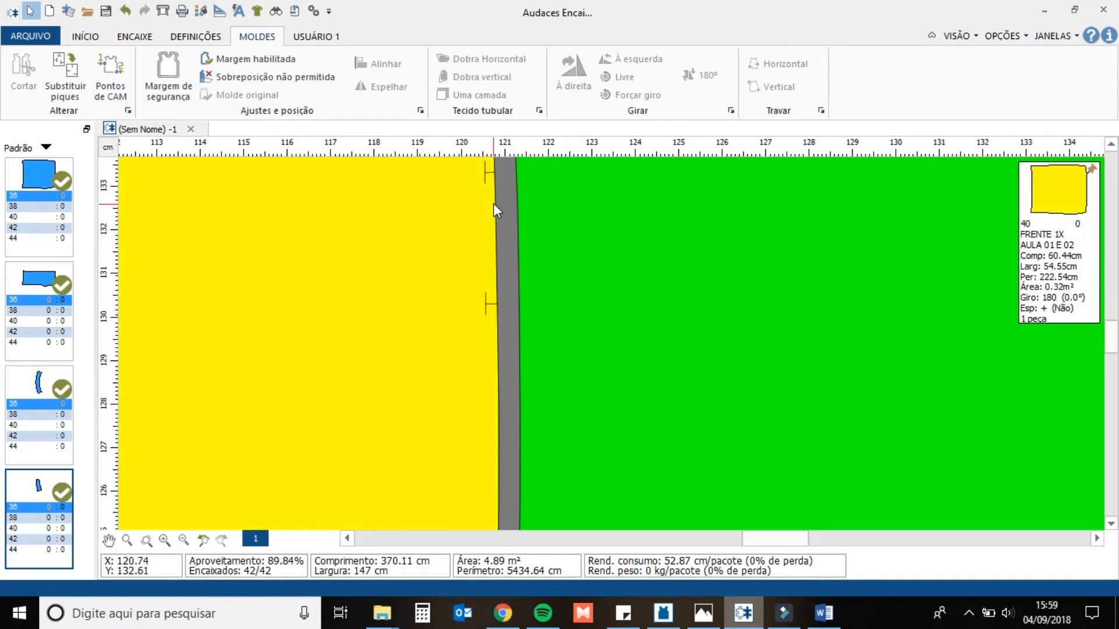
pyautogui.scroll(-5, 494, 205)
pyautogui.scroll(-2, 499, 207)
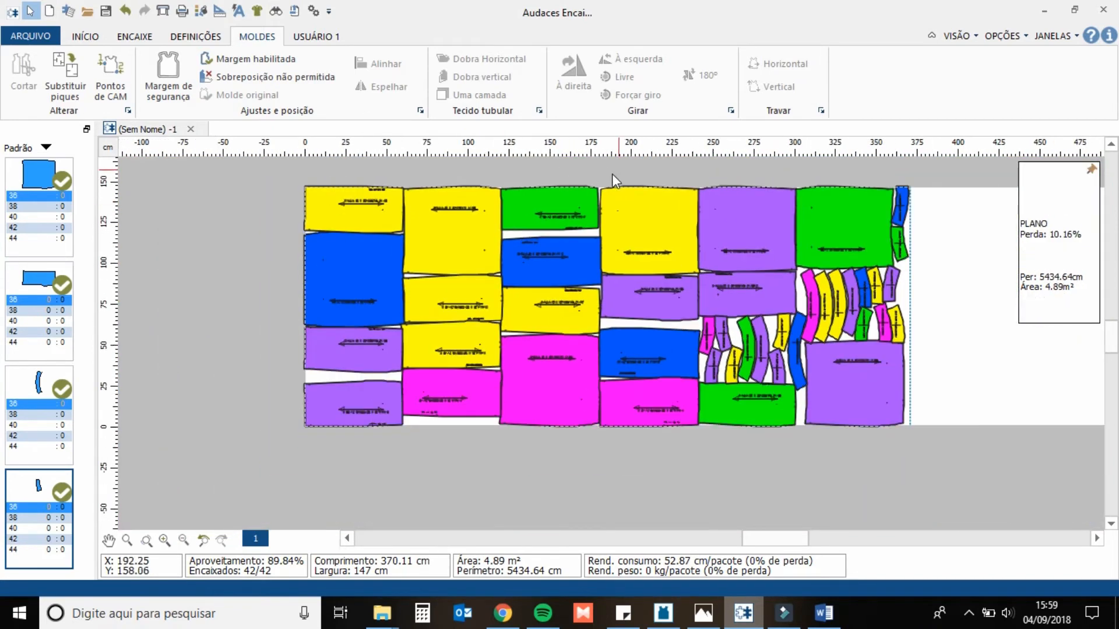
pyautogui.scroll(5, 595, 180)
pyautogui.scroll(1, 486, 195)
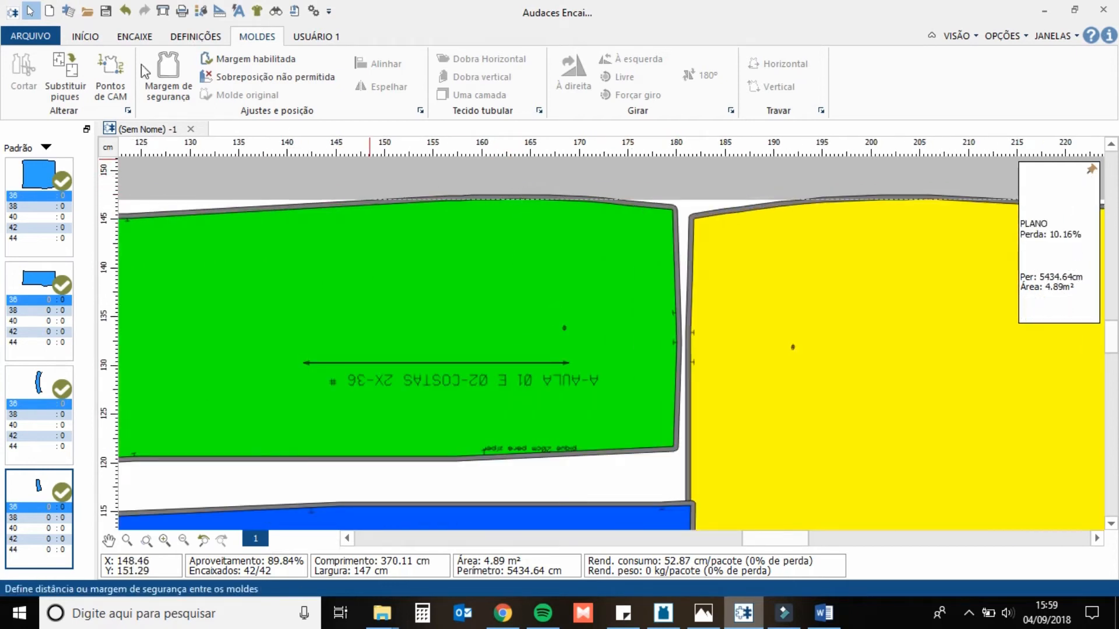
pyautogui.click(134, 37)
pyautogui.click(40, 67)
pyautogui.click(558, 303)
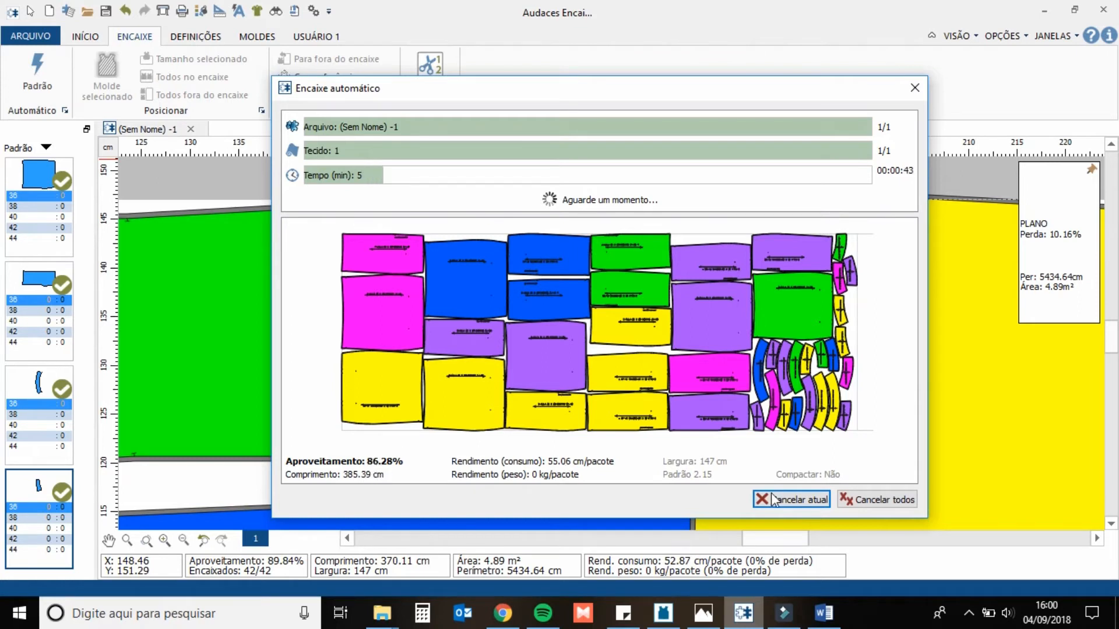
pyautogui.click(781, 504)
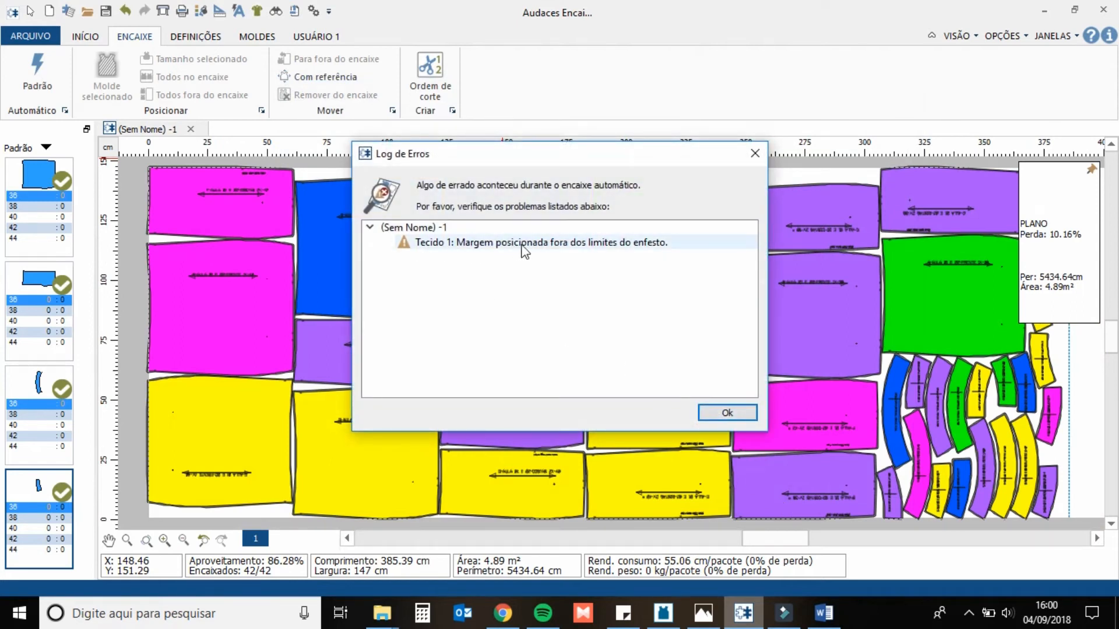
pyautogui.click(727, 408)
# Step: Examine the safety margins around the nested pieces, both along the upper fabric edge and between neighbouring pieces
pyautogui.scroll(5, 205, 163)
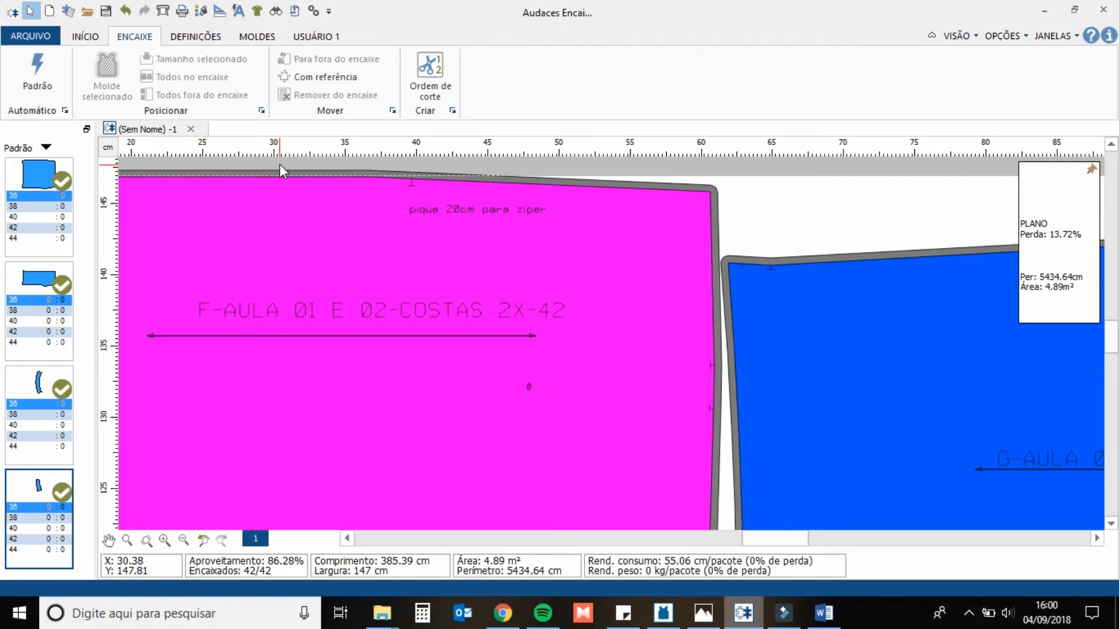
pyautogui.scroll(-3, 286, 169)
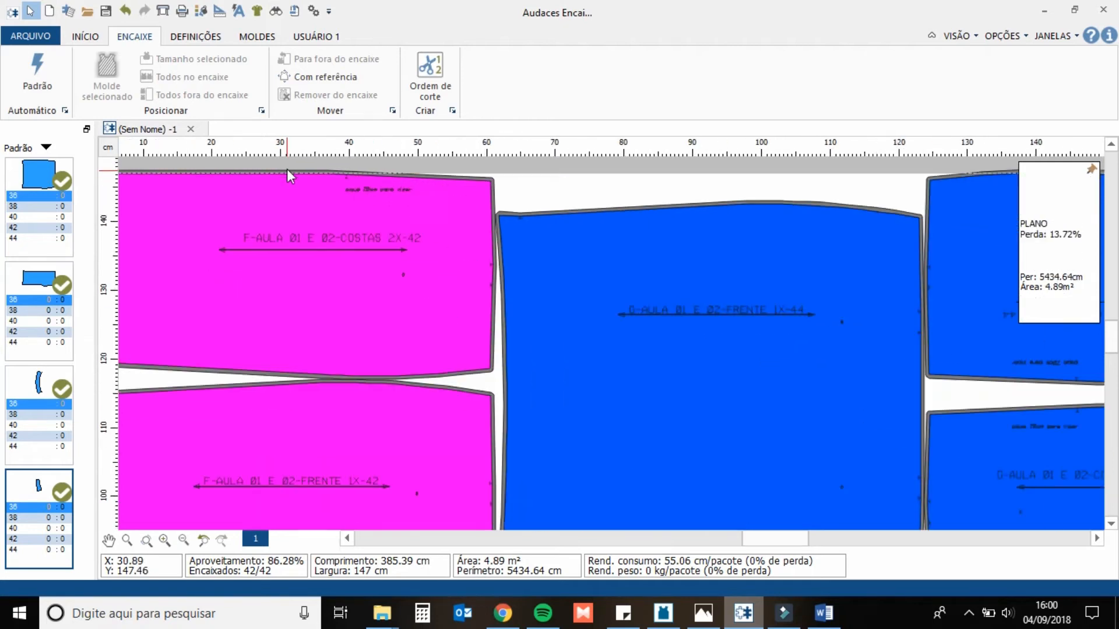
pyautogui.scroll(-2, 286, 169)
pyautogui.scroll(4, 585, 166)
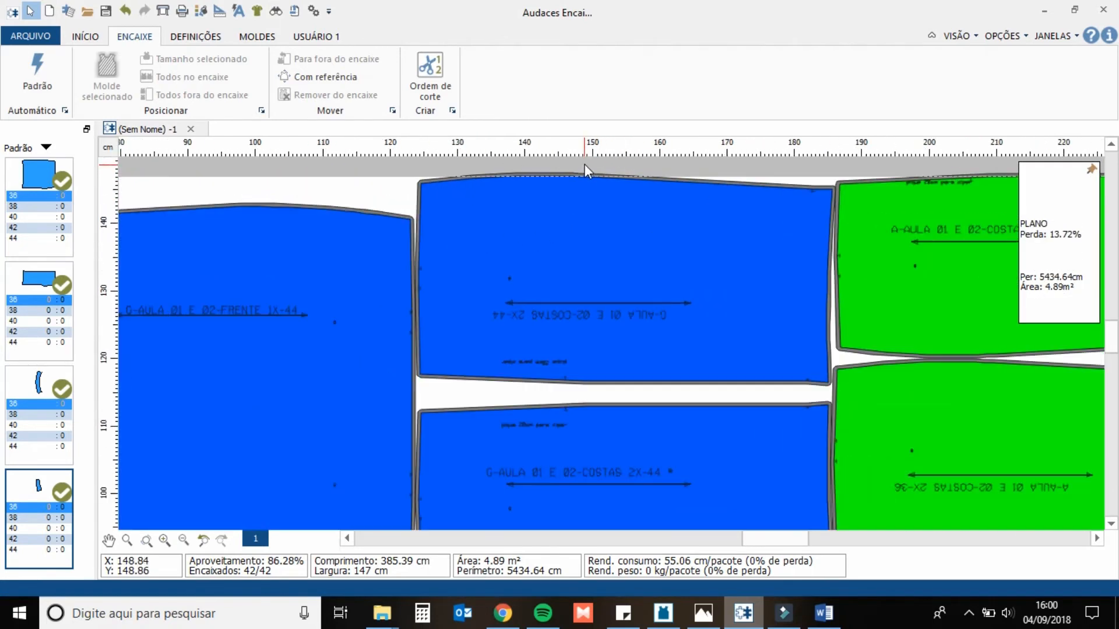
pyautogui.scroll(-1, 585, 165)
pyautogui.scroll(3, 813, 184)
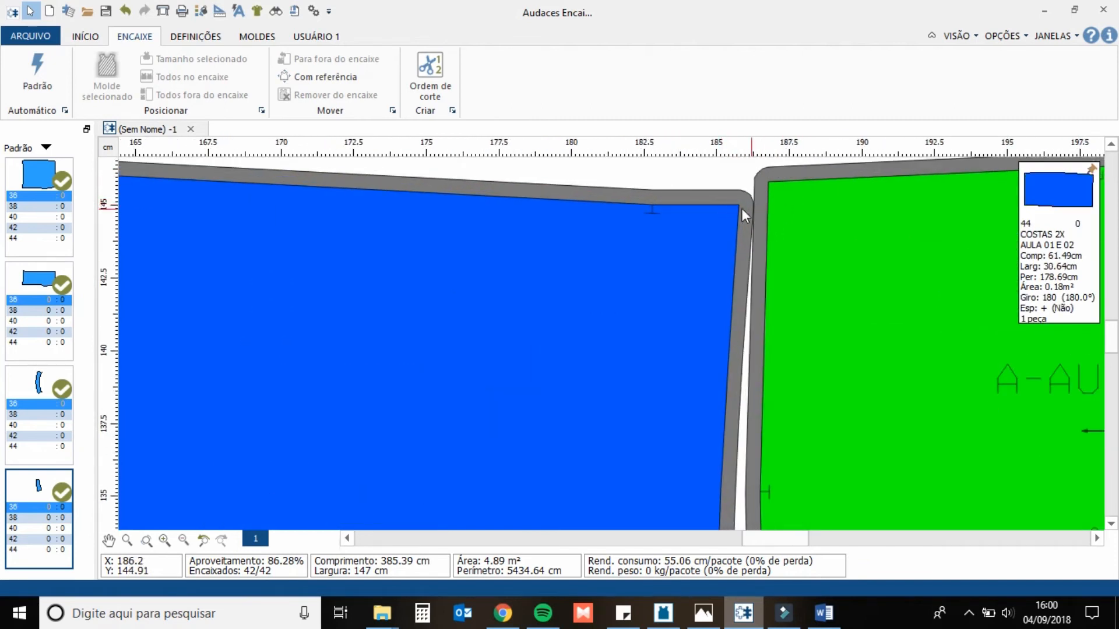
pyautogui.scroll(-1, 800, 194)
pyautogui.scroll(-3, 788, 190)
pyautogui.scroll(-1, 545, 319)
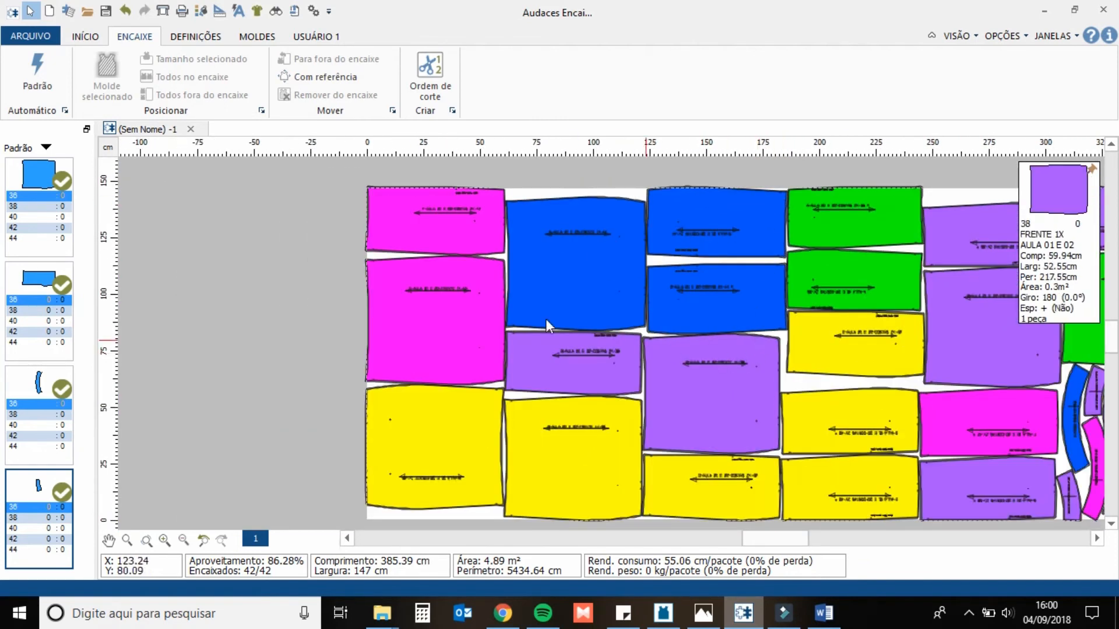
pyautogui.scroll(1, 711, 336)
pyautogui.scroll(3, 711, 336)
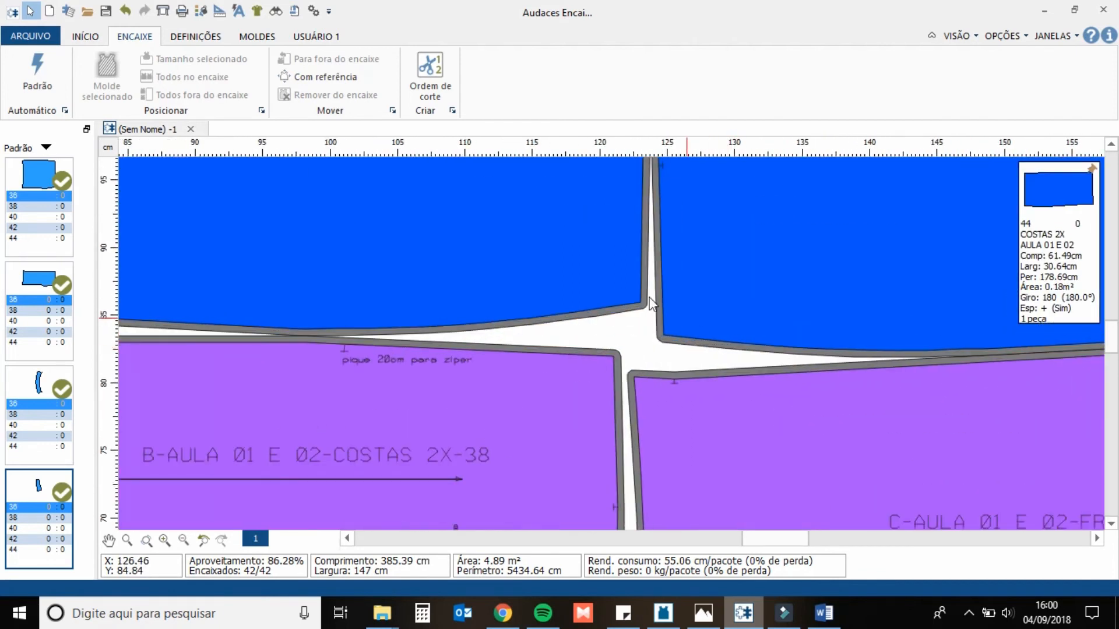
pyautogui.scroll(-2, 550, 278)
pyautogui.scroll(-8, 550, 278)
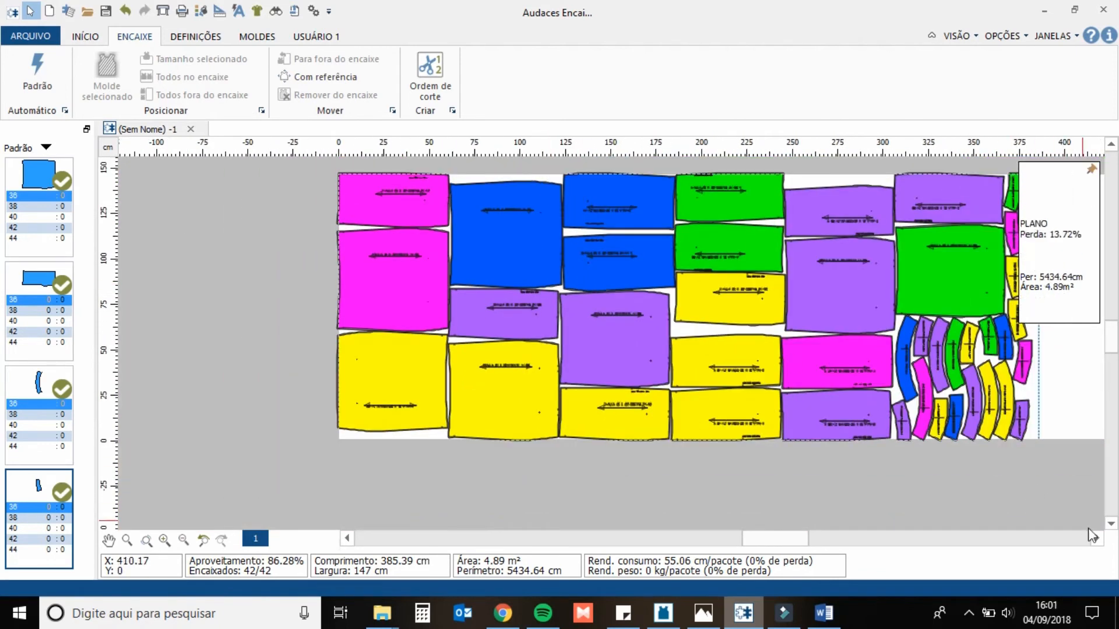
pyautogui.click(1097, 538)
pyautogui.click(1098, 538)
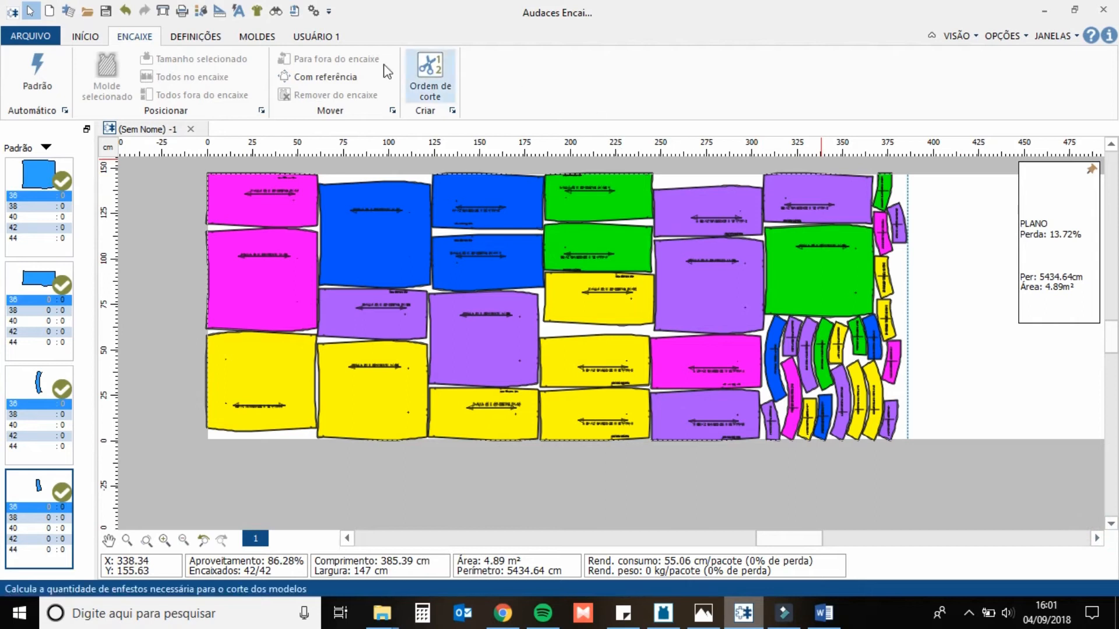
# Step: Turn on the seam display (Costura) in the pattern view settings
pyautogui.click(99, 38)
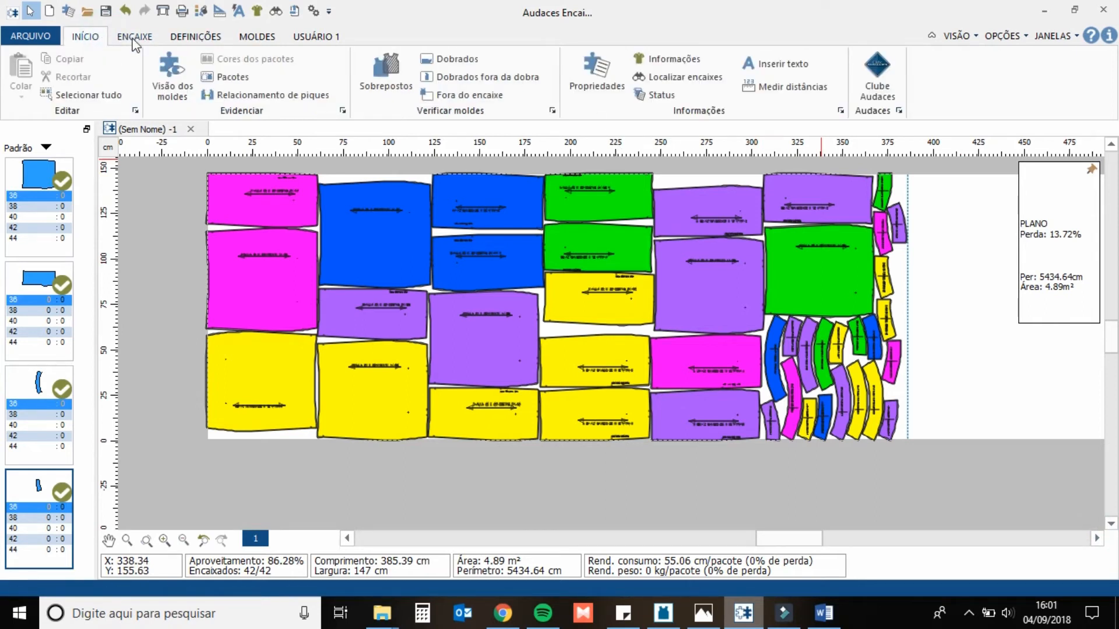
pyautogui.click(166, 75)
pyautogui.moveTo(539, 129); pyautogui.dragTo(689, 105)
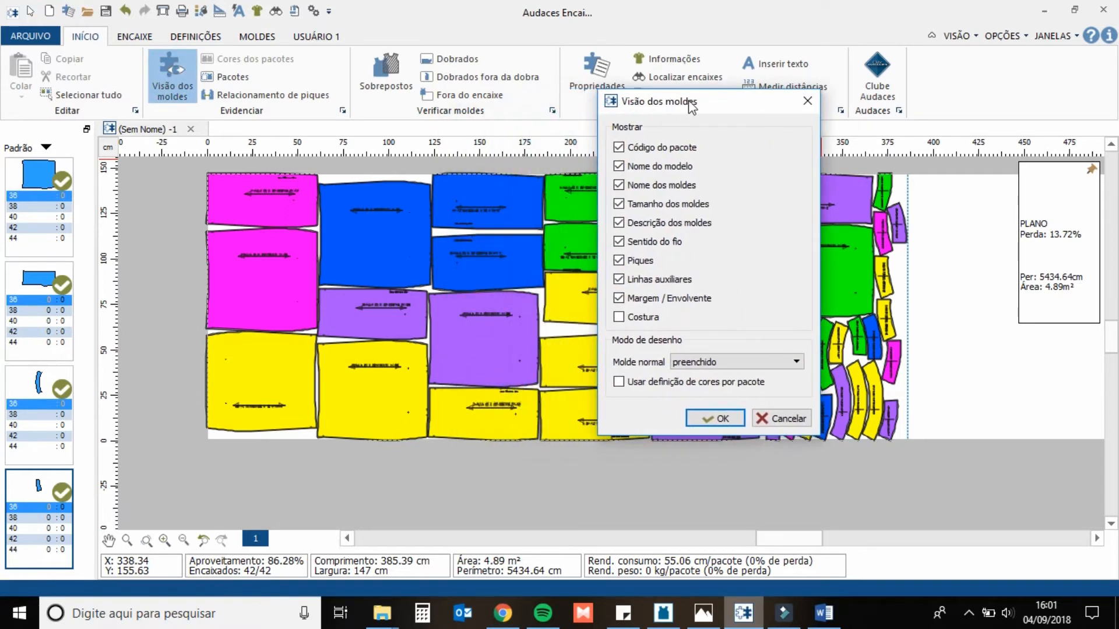
pyautogui.click(631, 319)
pyautogui.click(715, 418)
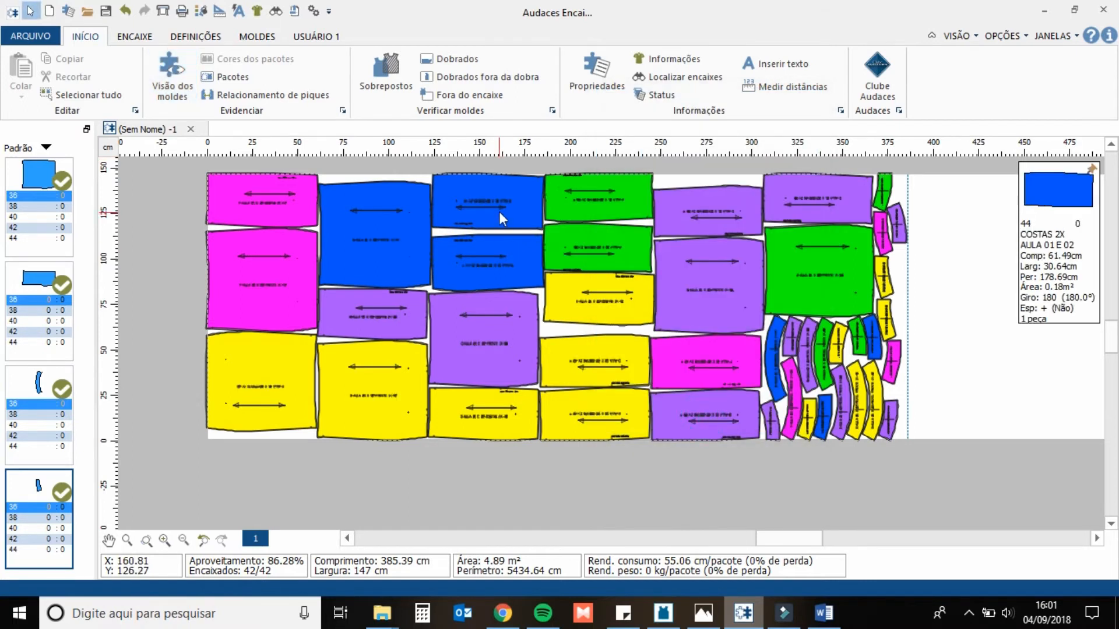
# Step: Examine the name text, grainline, notches and zipper annotation on the blue size 44 back pieces
pyautogui.scroll(3, 498, 211)
pyautogui.scroll(4, 497, 205)
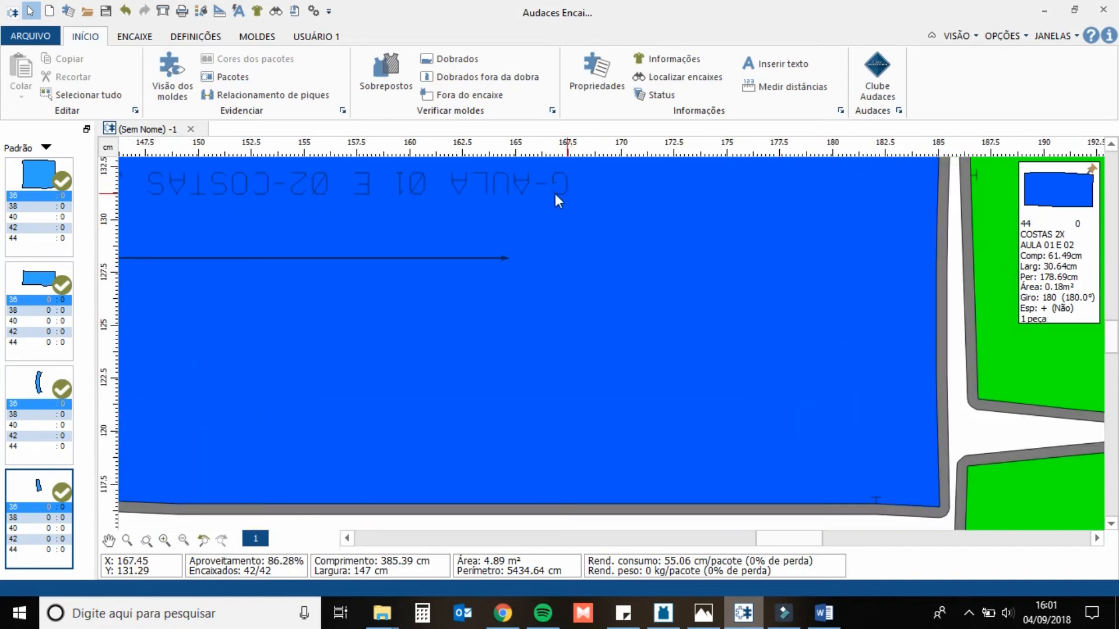
pyautogui.scroll(-2, 350, 350)
pyautogui.scroll(4, 274, 397)
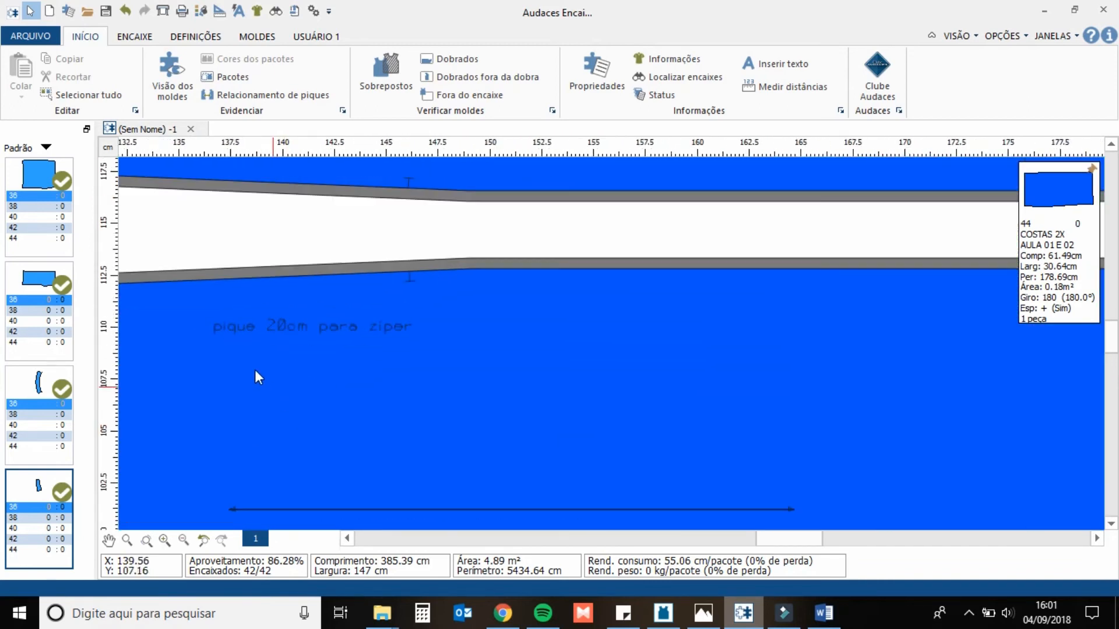
pyautogui.scroll(-3, 415, 310)
pyautogui.scroll(2, 470, 419)
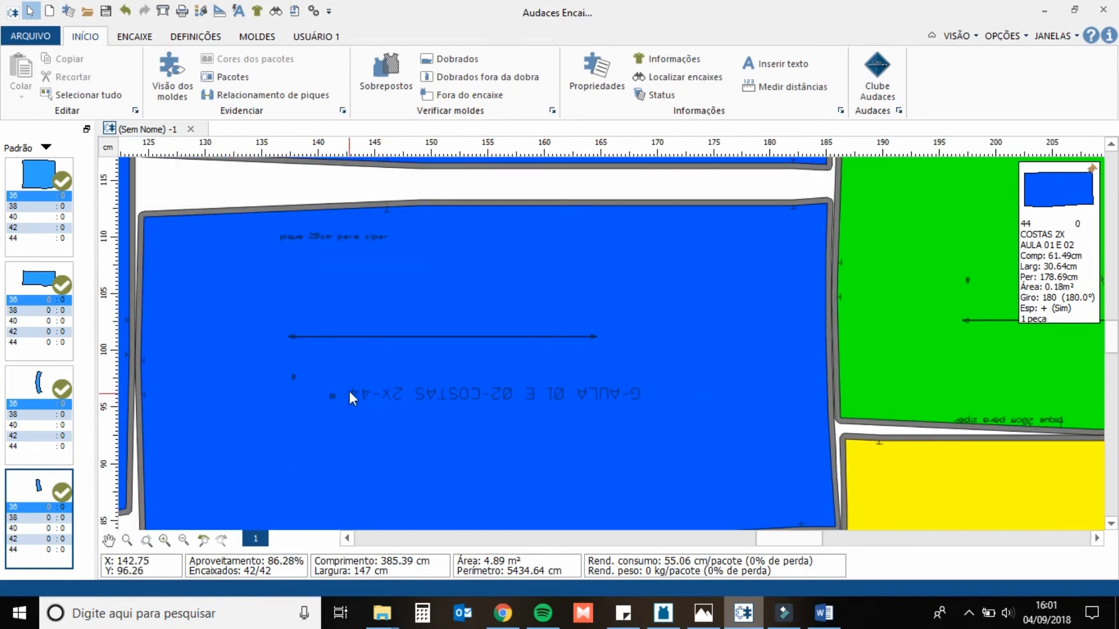
pyautogui.scroll(2, 288, 379)
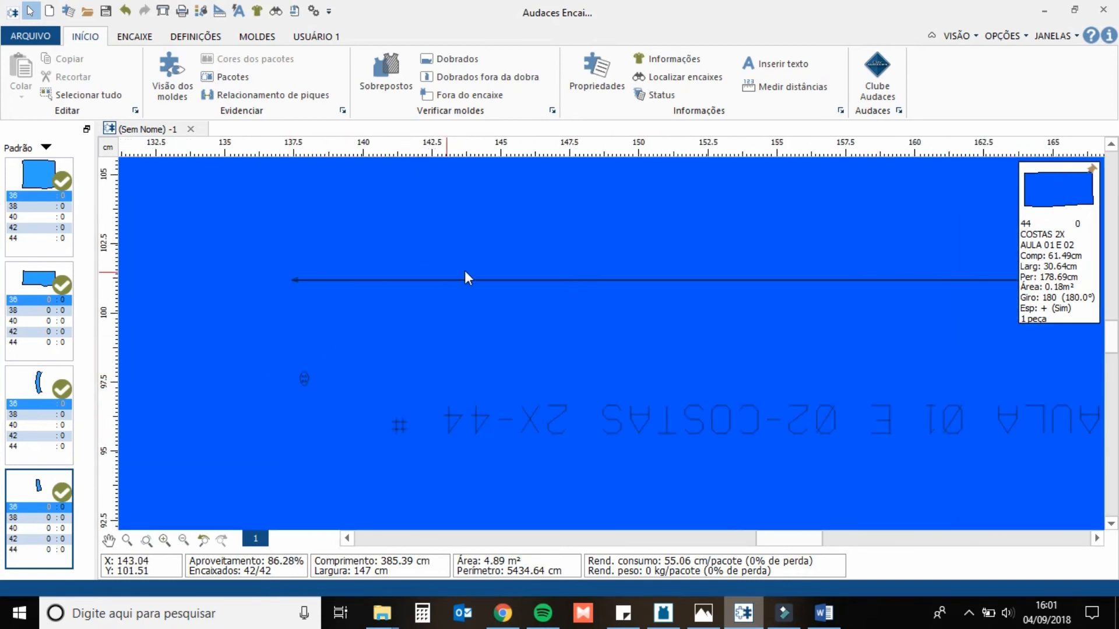
pyautogui.scroll(-2, 554, 273)
pyautogui.scroll(2, 342, 297)
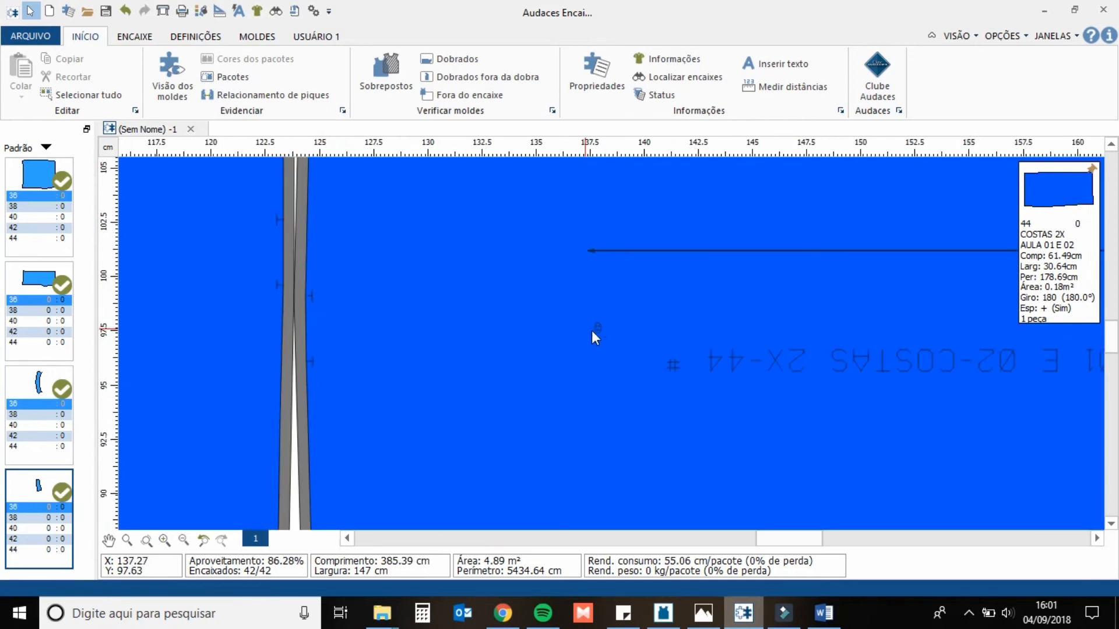
pyautogui.scroll(-5, 591, 314)
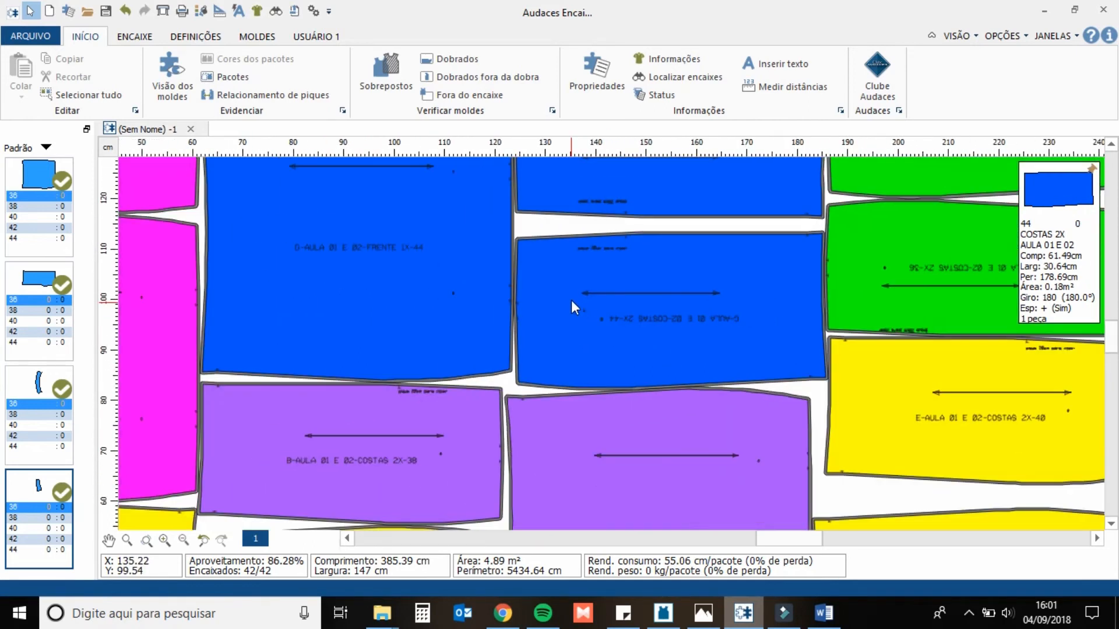
# Step: Set the drawing mode of normal patterns to contour (contorno) and check the outlined pieces
pyautogui.click(174, 72)
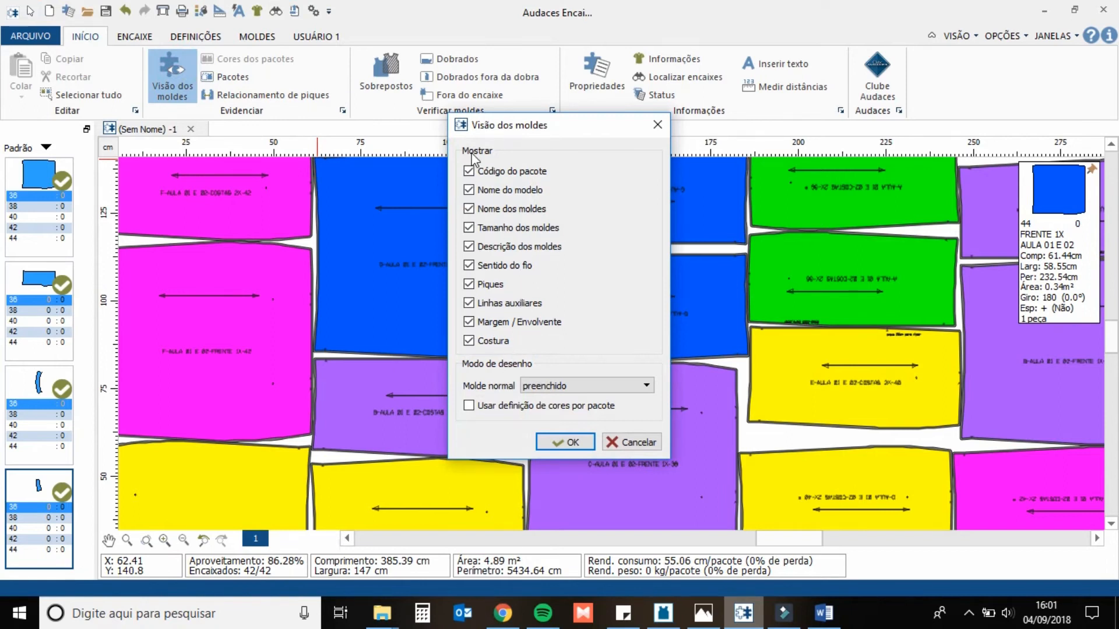
pyautogui.click(550, 387)
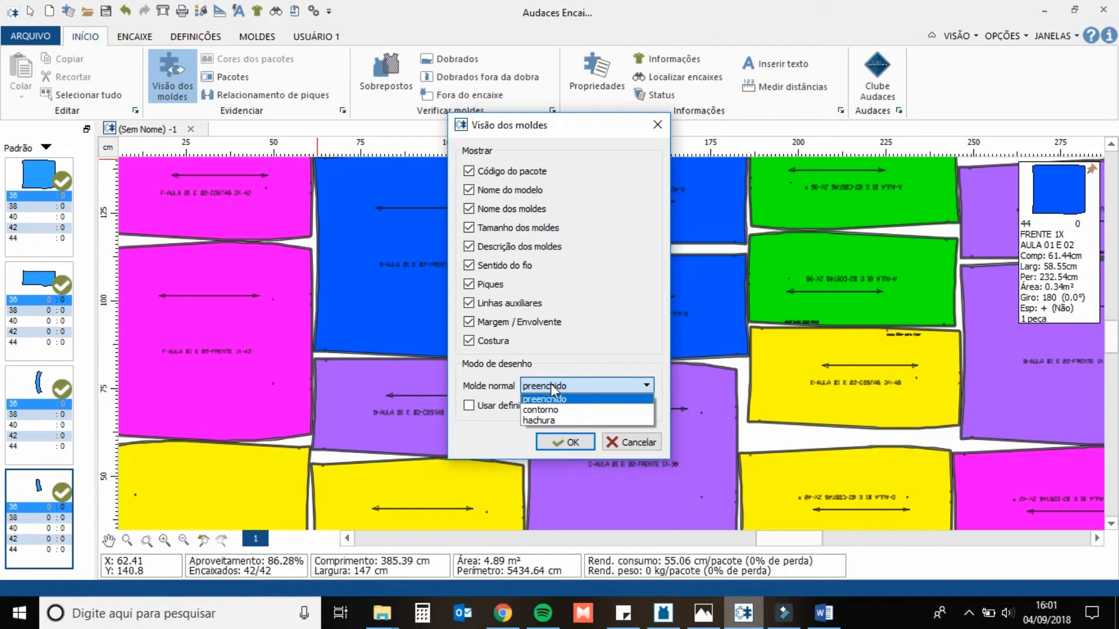
pyautogui.click(554, 382)
pyautogui.click(554, 382)
pyautogui.click(555, 408)
pyautogui.click(568, 441)
pyautogui.scroll(-1, 564, 302)
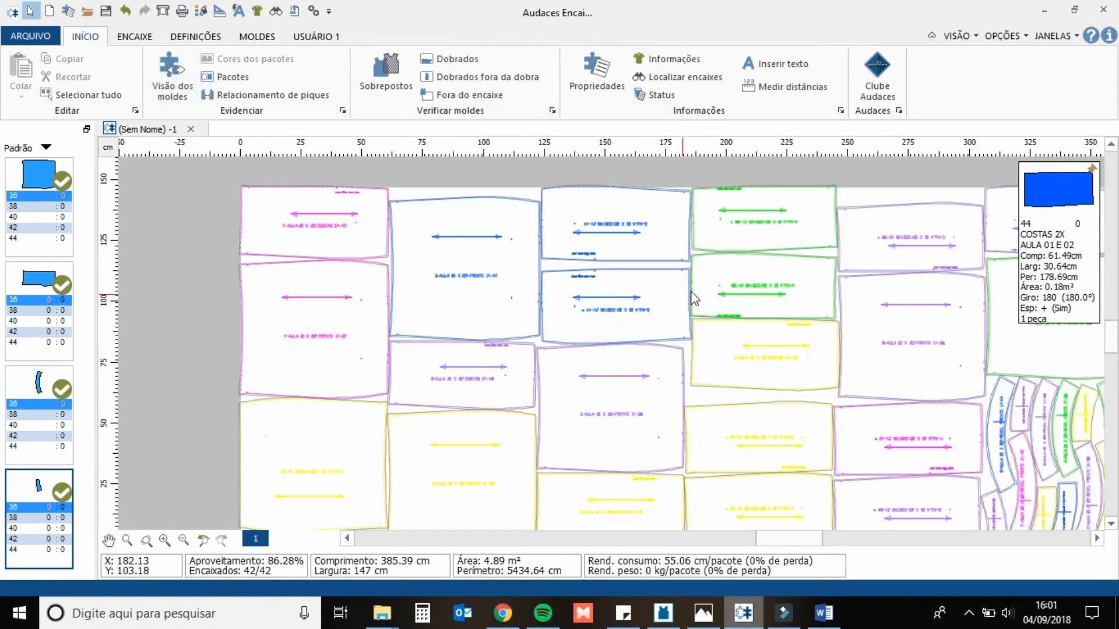
pyautogui.scroll(2, 693, 295)
pyautogui.scroll(1, 811, 250)
pyautogui.scroll(-2, 799, 250)
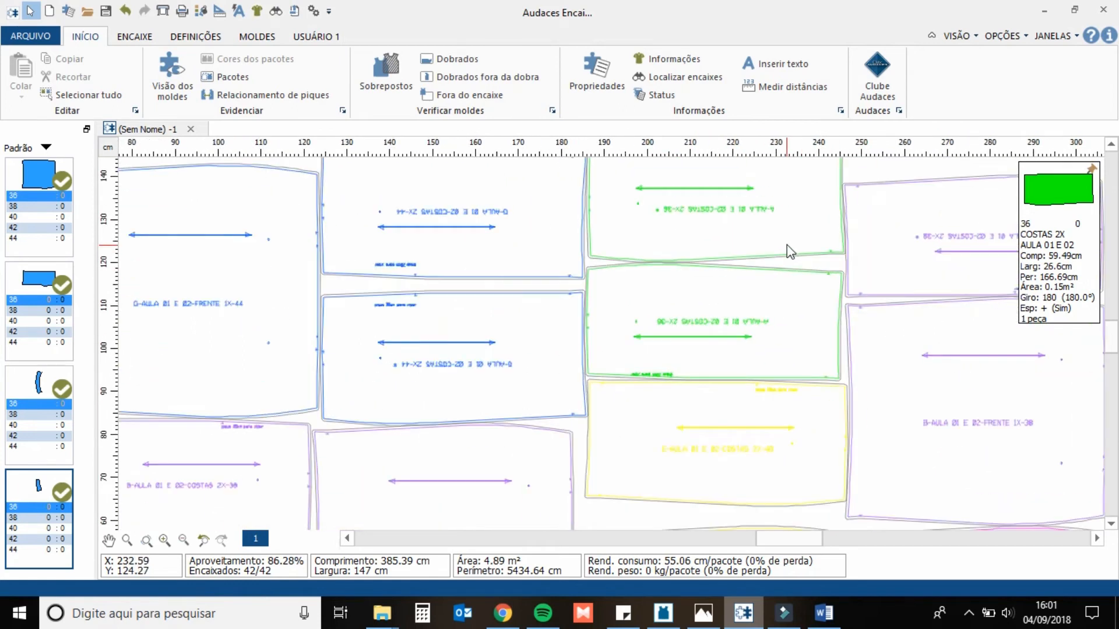
# Step: Return the drawing mode of normal patterns to filled (preenchido) and check the colored pieces
pyautogui.click(169, 73)
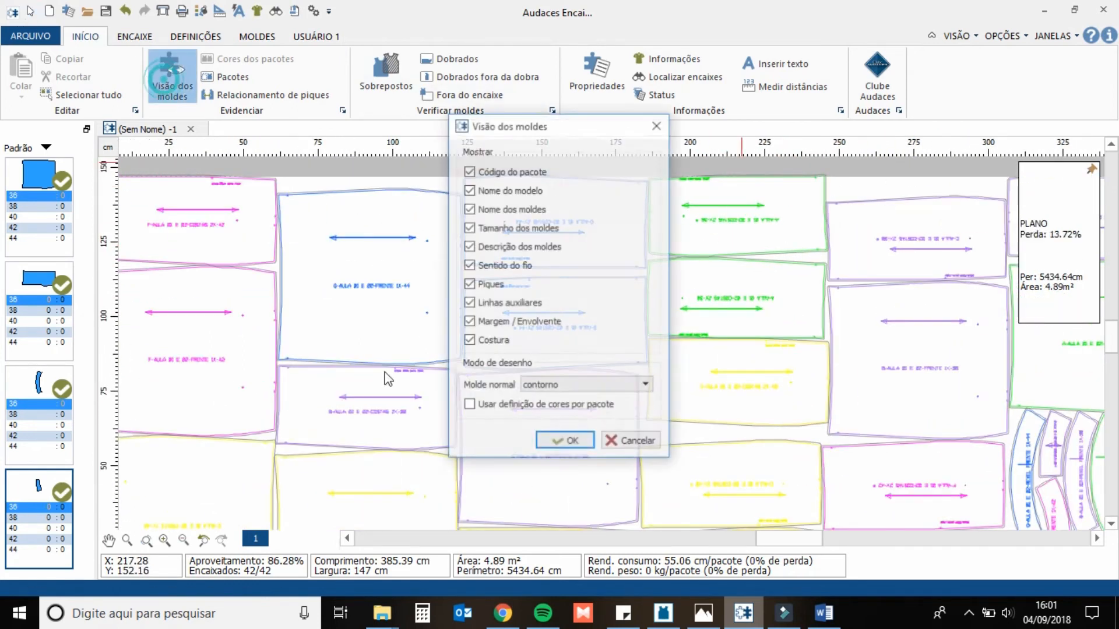
pyautogui.click(560, 385)
pyautogui.click(557, 399)
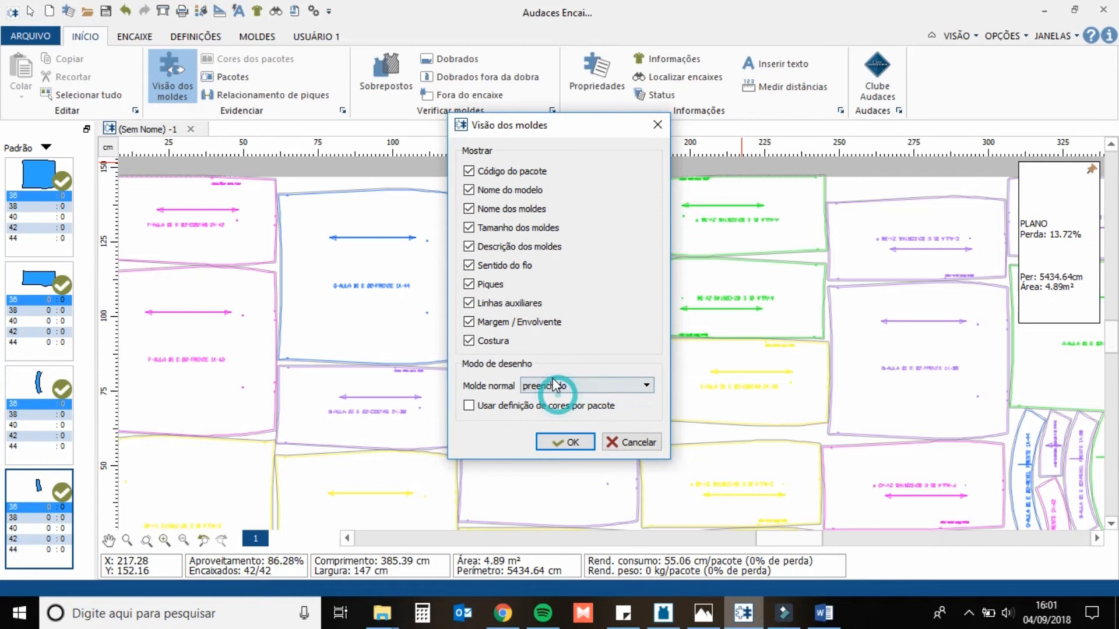
pyautogui.click(569, 441)
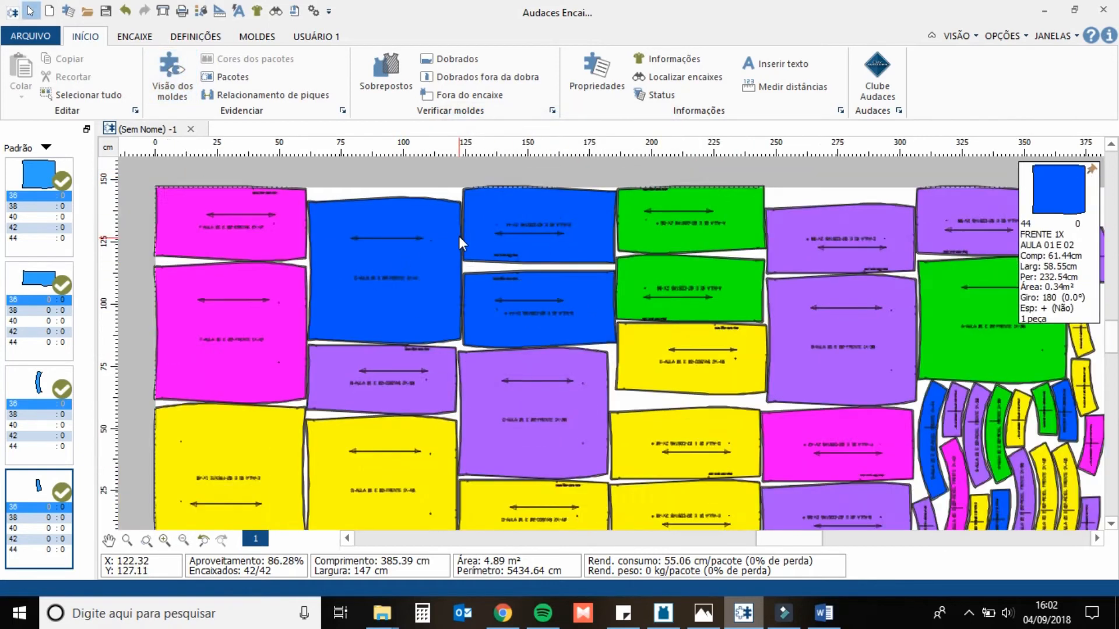
pyautogui.scroll(2, 756, 304)
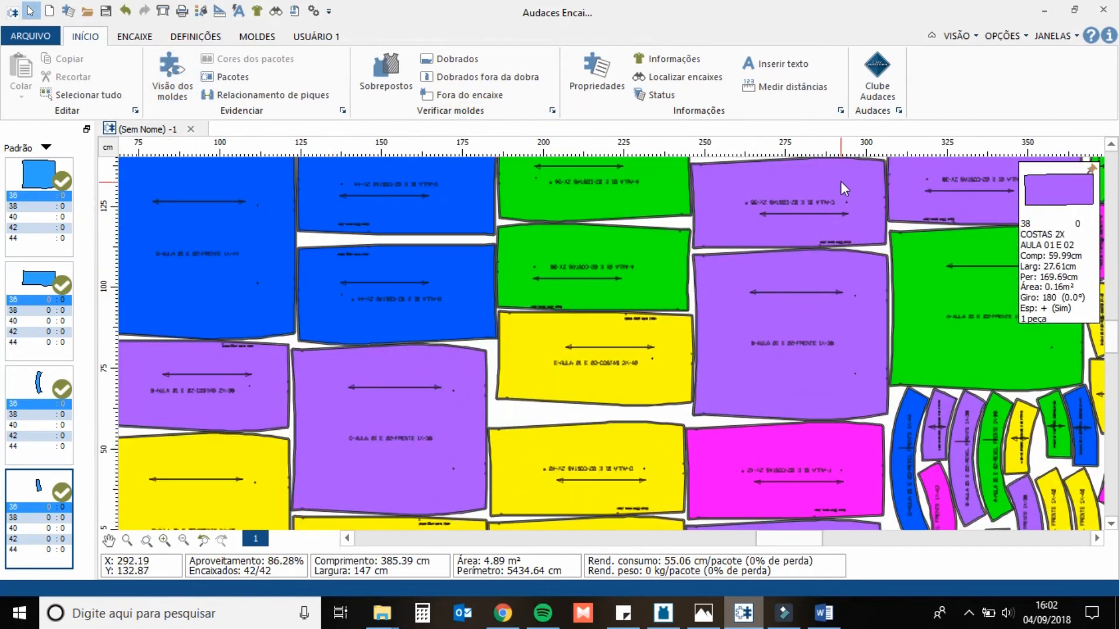
pyautogui.scroll(1, 841, 182)
pyautogui.scroll(-2, 840, 183)
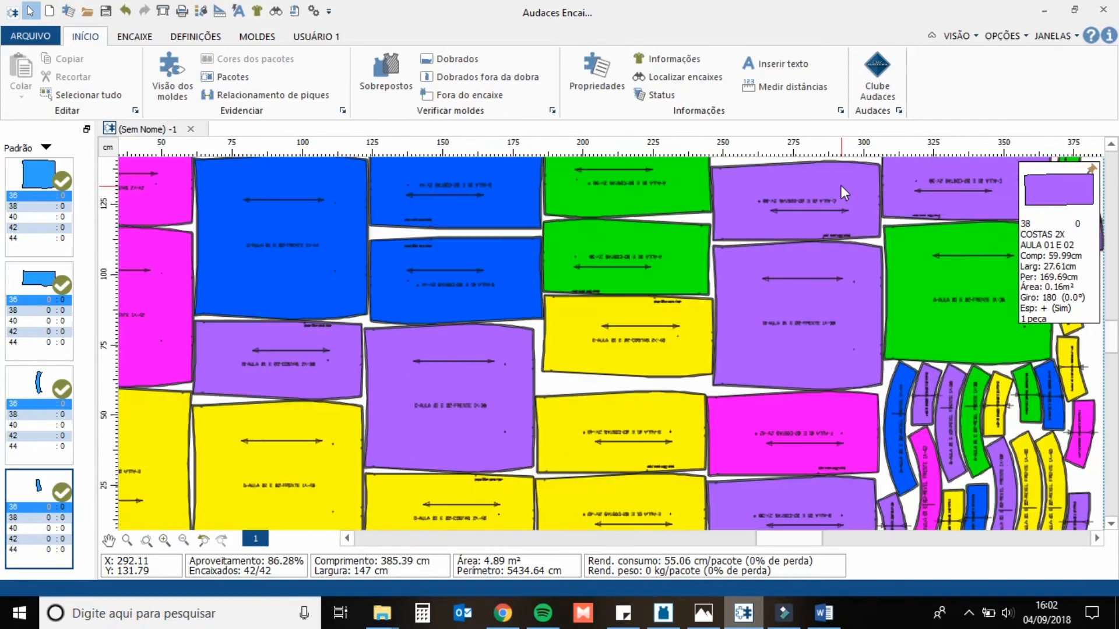
# Step: Switch the normal patterns to contour (contorno) again and inspect the outlines around the green back pieces
pyautogui.click(172, 75)
pyautogui.click(548, 386)
pyautogui.click(551, 410)
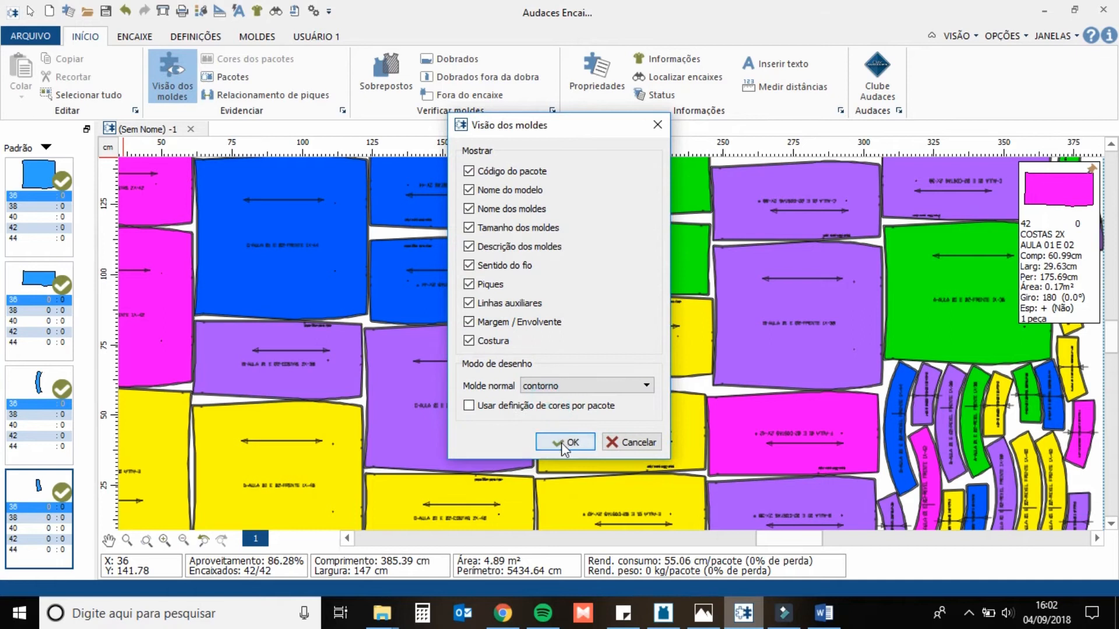
pyautogui.click(563, 442)
pyautogui.scroll(2, 708, 216)
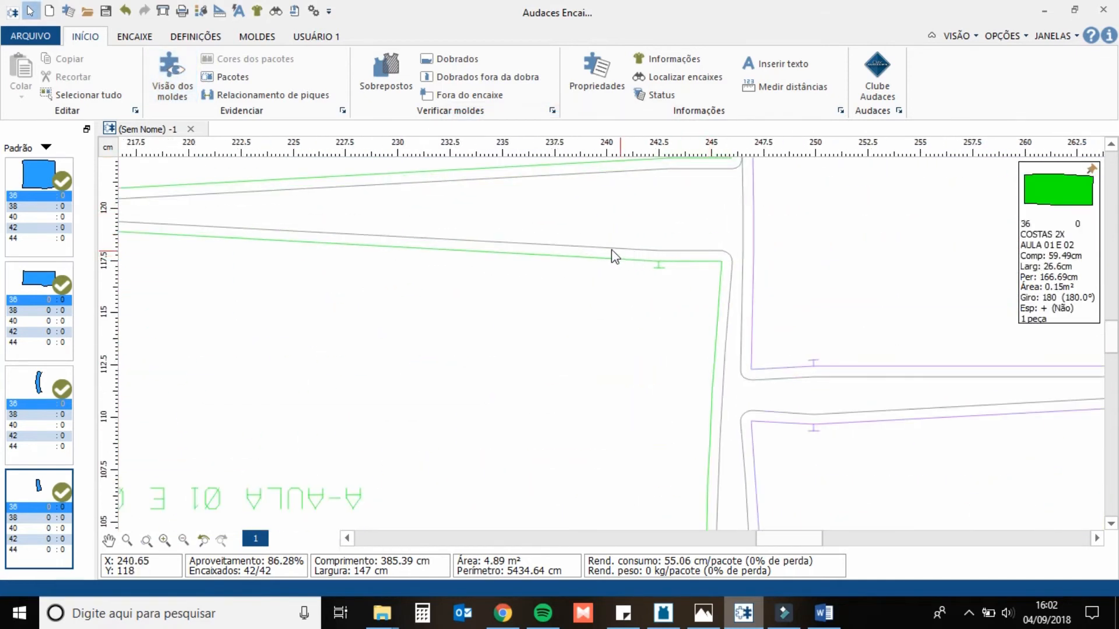
# Step: Change the drawing mode of normal patterns to hatching (hachura) and inspect the hatched green back piece
pyautogui.click(174, 76)
pyautogui.click(562, 384)
pyautogui.click(557, 420)
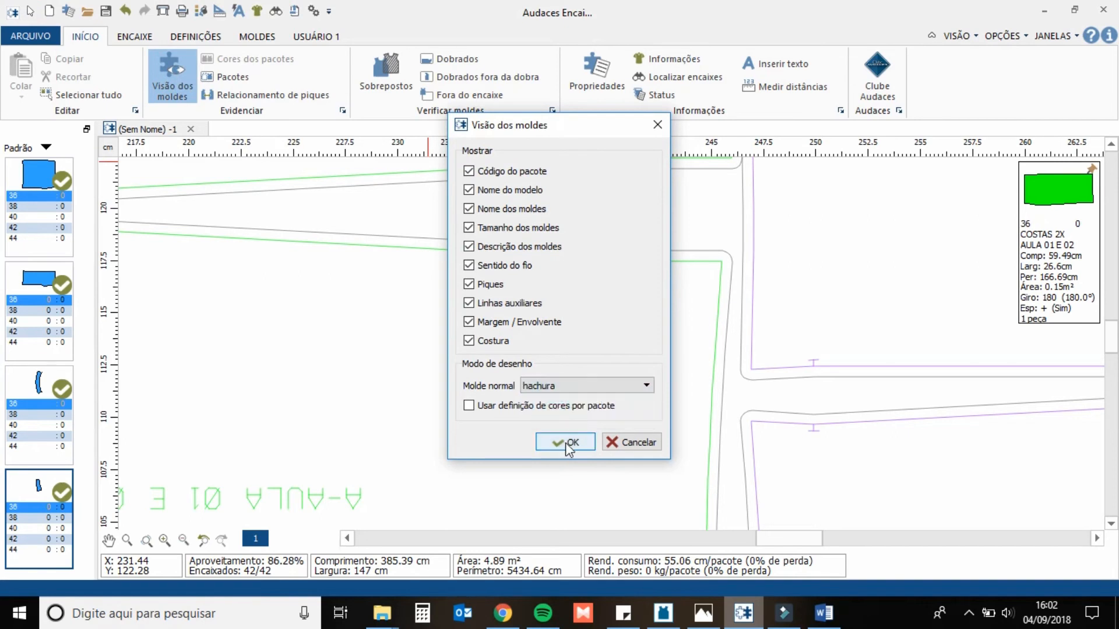
pyautogui.click(562, 440)
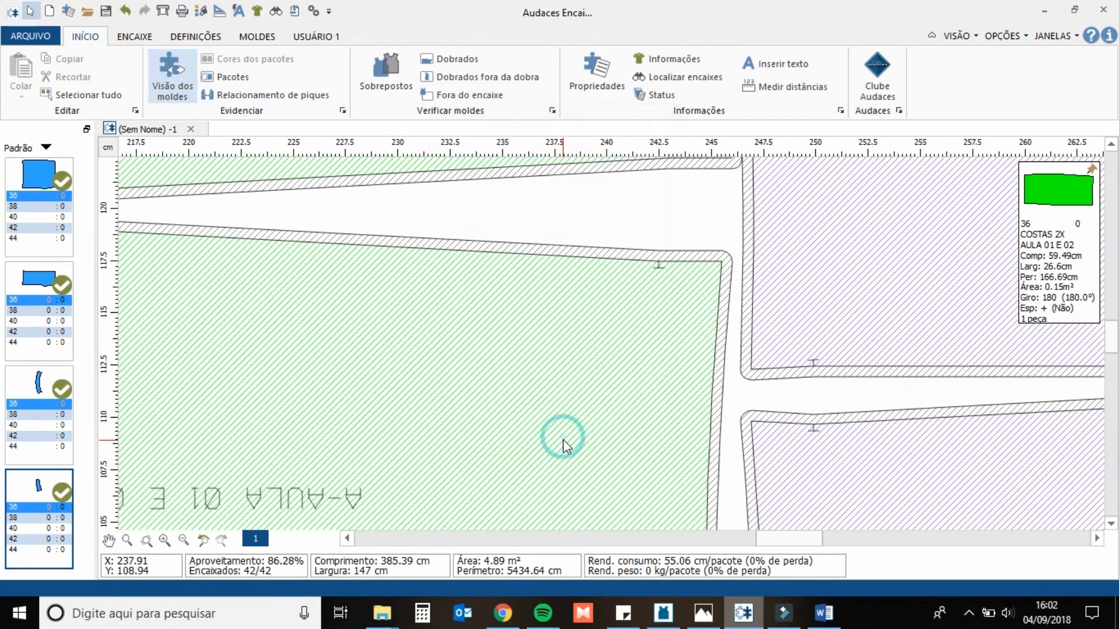
pyautogui.scroll(-8, 583, 301)
pyautogui.scroll(7, 466, 331)
pyautogui.scroll(2, 595, 216)
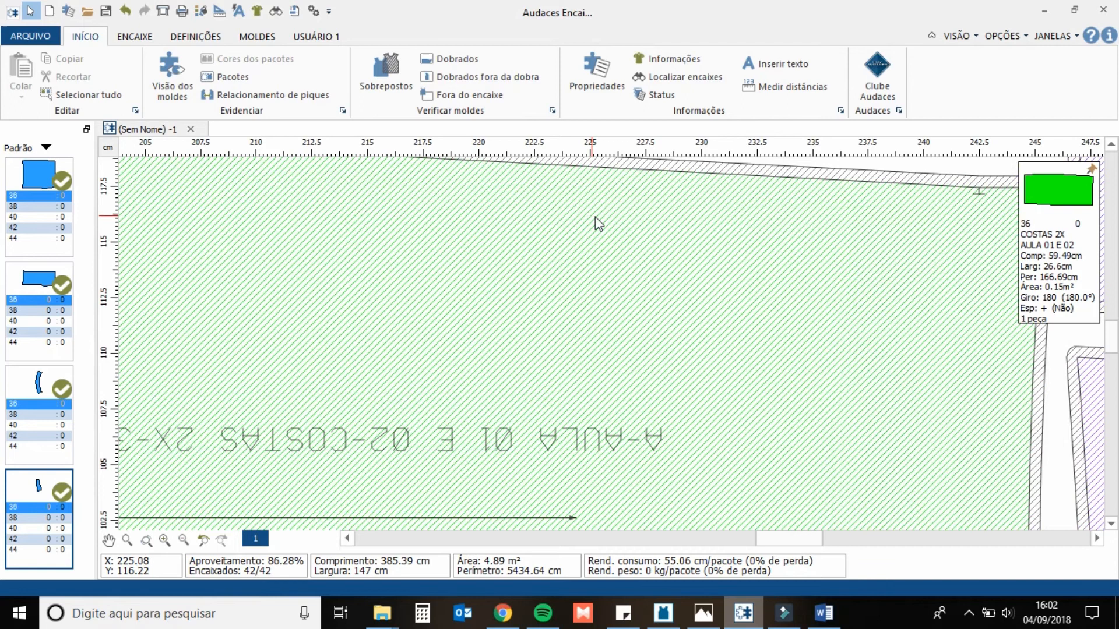
pyautogui.scroll(-3, 596, 221)
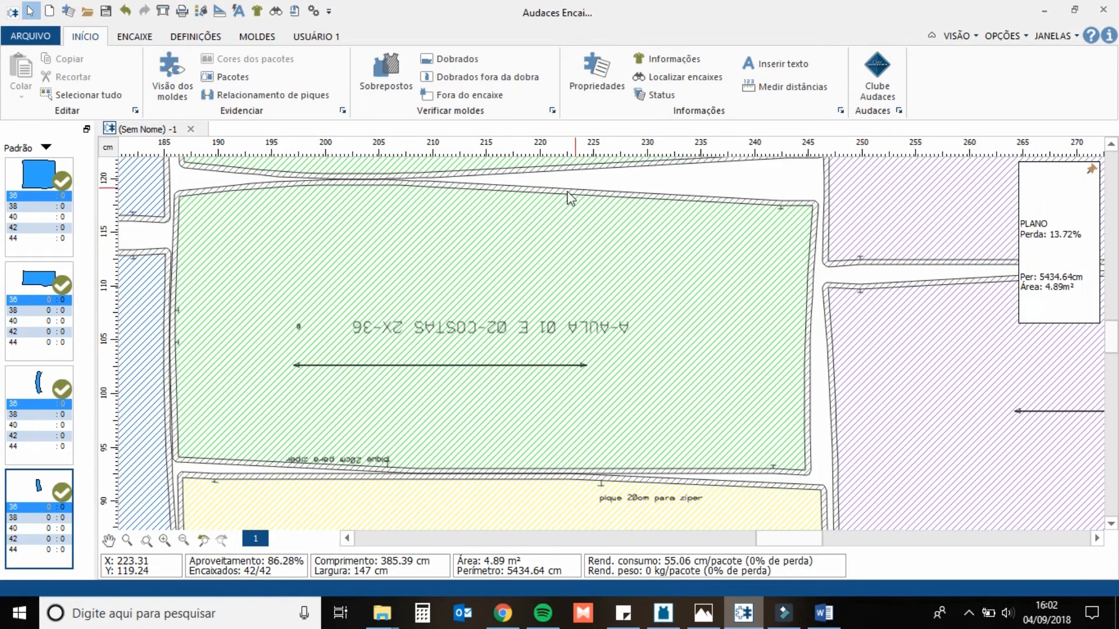
# Step: Restore the filled (preenchido) drawing mode for normal patterns and bring the full fabric width into view
pyautogui.click(173, 89)
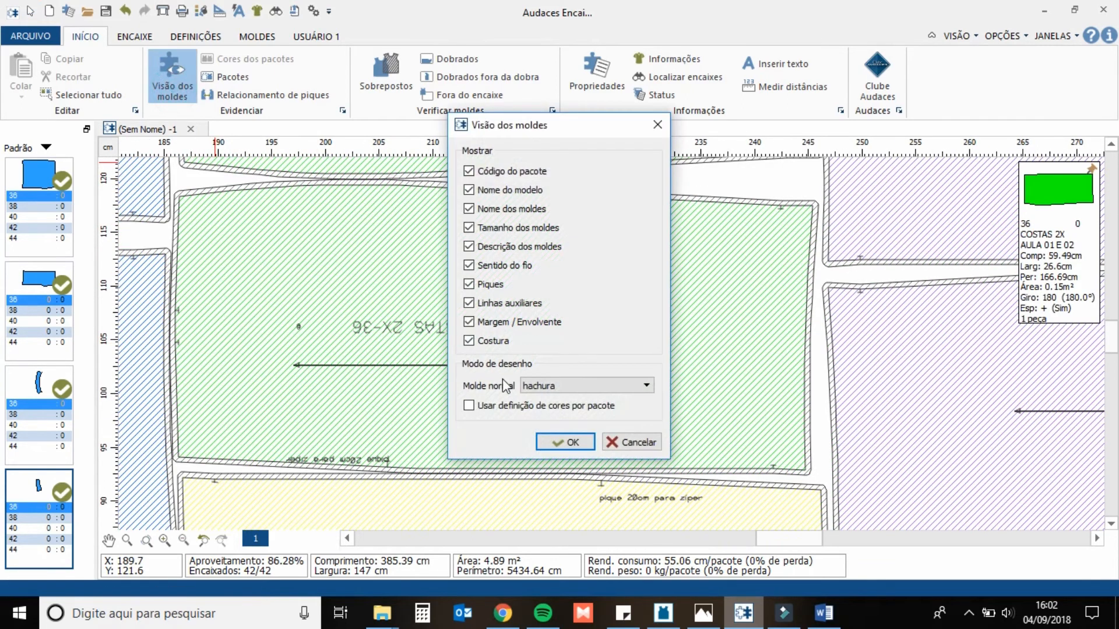
pyautogui.click(547, 387)
pyautogui.click(547, 399)
pyautogui.click(564, 443)
pyautogui.scroll(-3, 473, 331)
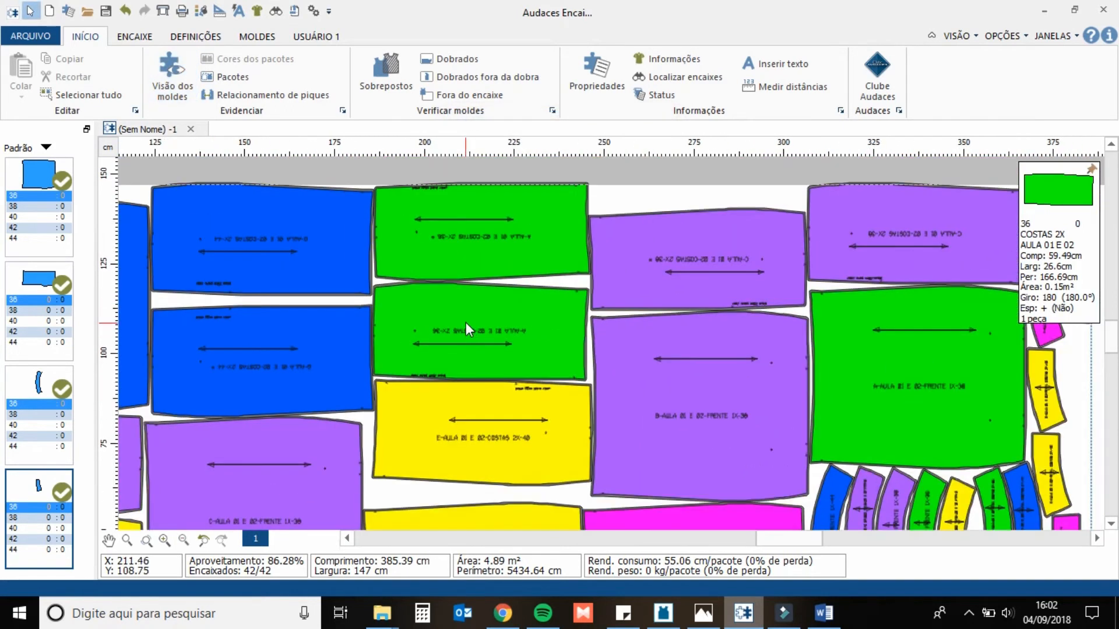
pyautogui.scroll(-2, 439, 293)
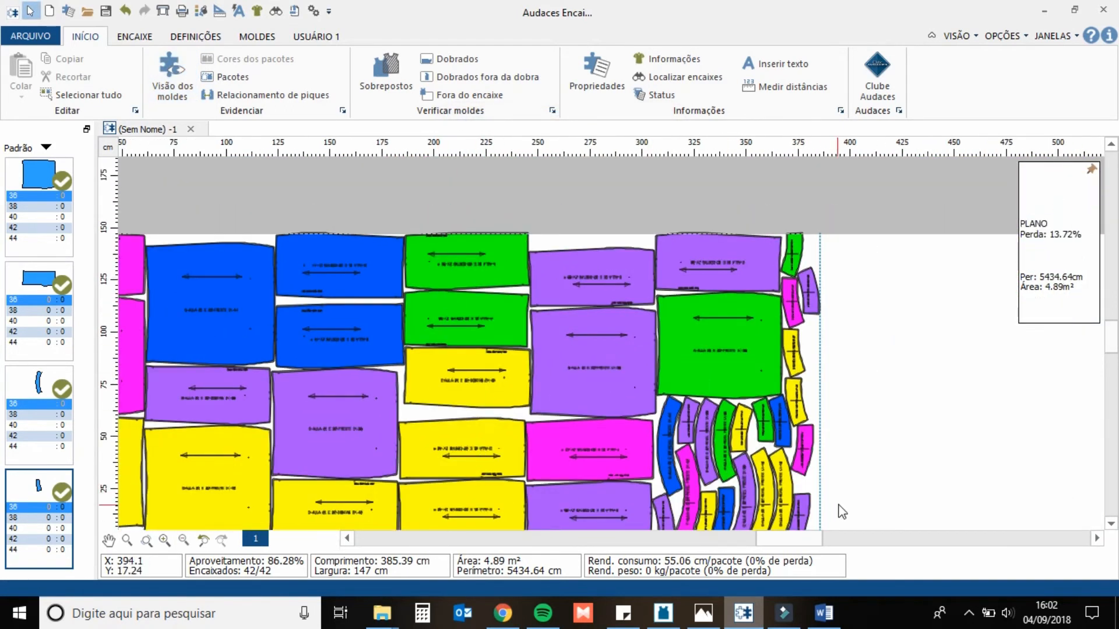
pyautogui.click(1112, 525)
pyautogui.click(1112, 524)
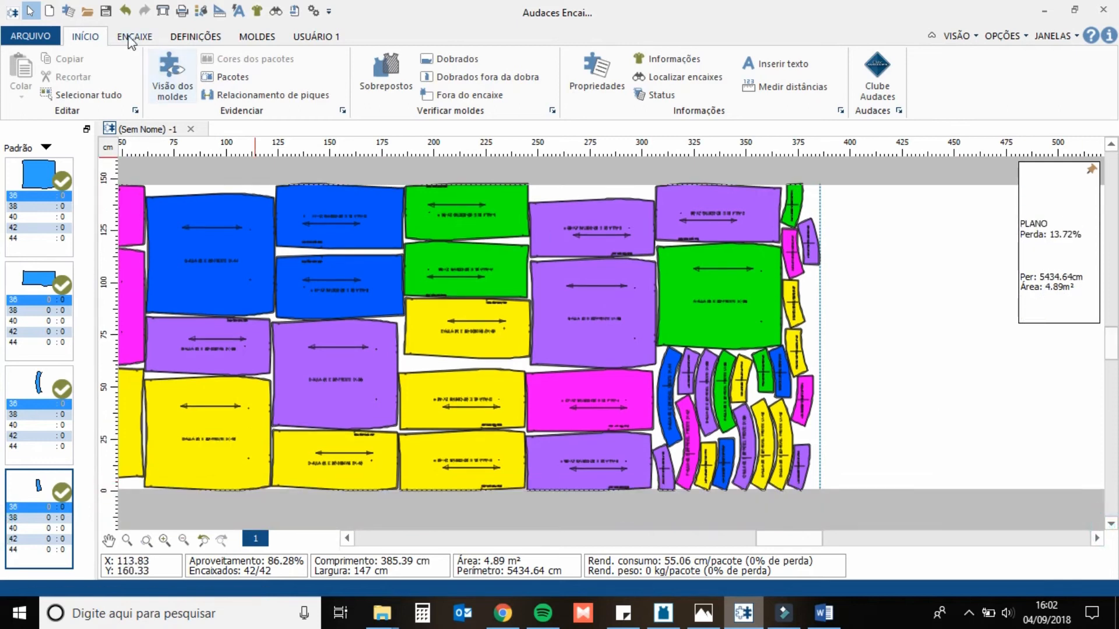
# Step: Highlight the pieces by package (Pacotes), inspect a size 38 and a size 36 package, and turn the highlighting off
pyautogui.click(233, 80)
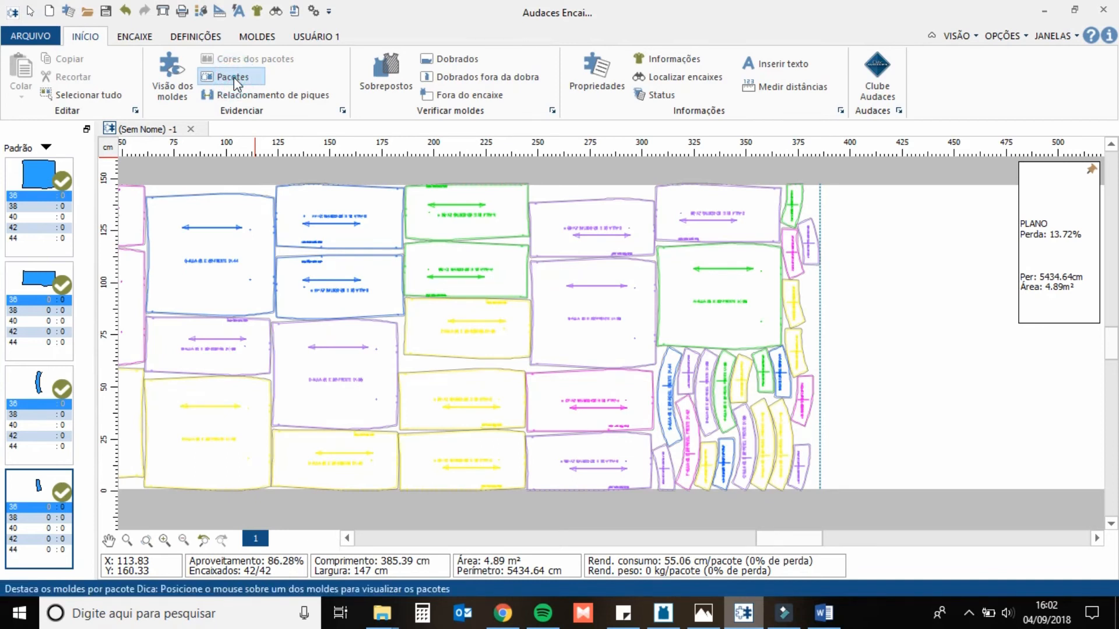
pyautogui.moveTo(757, 220)
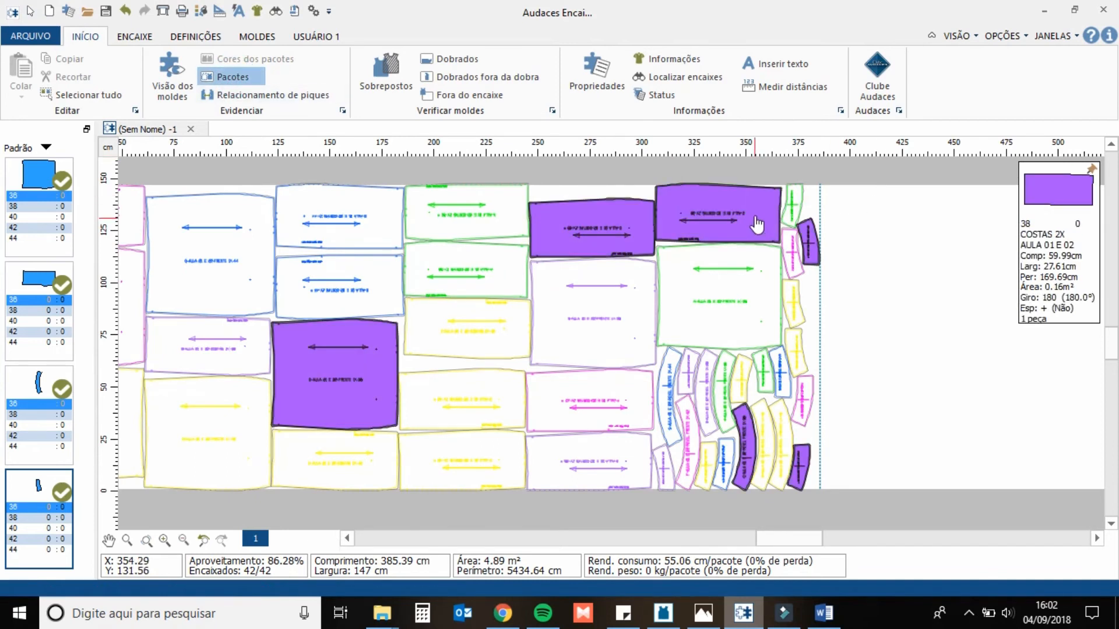
pyautogui.scroll(1, 758, 220)
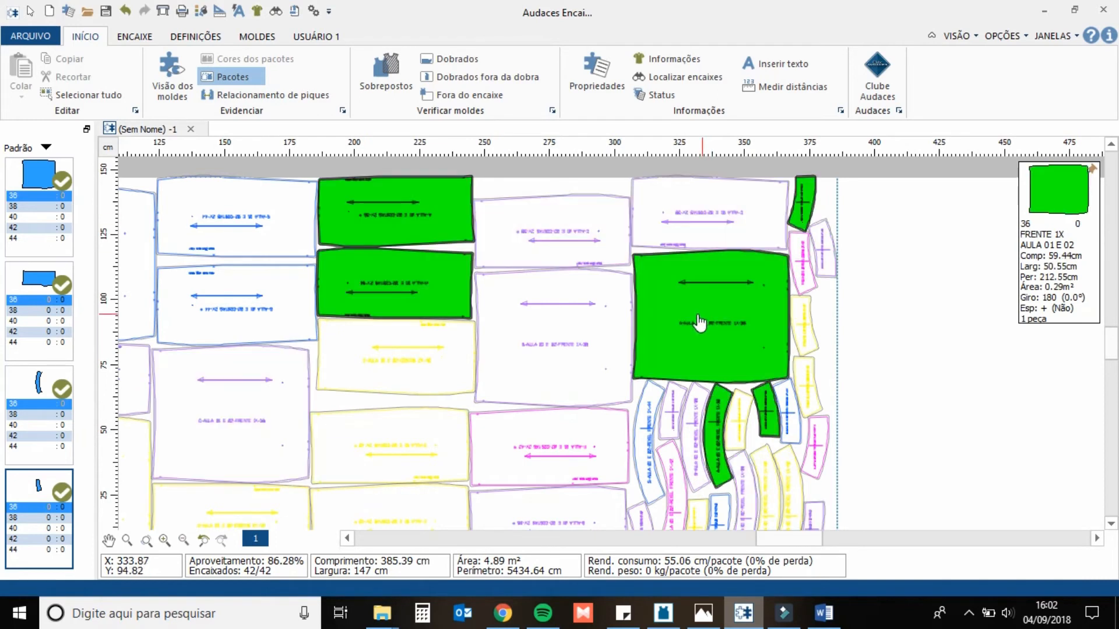
pyautogui.scroll(-2, 574, 323)
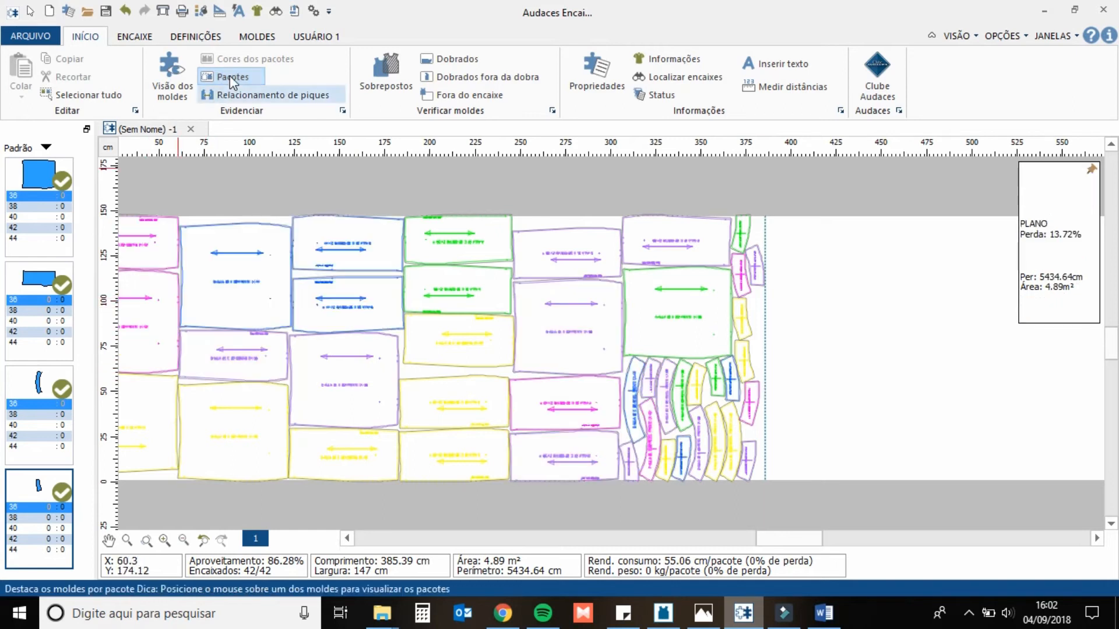
pyautogui.click(170, 74)
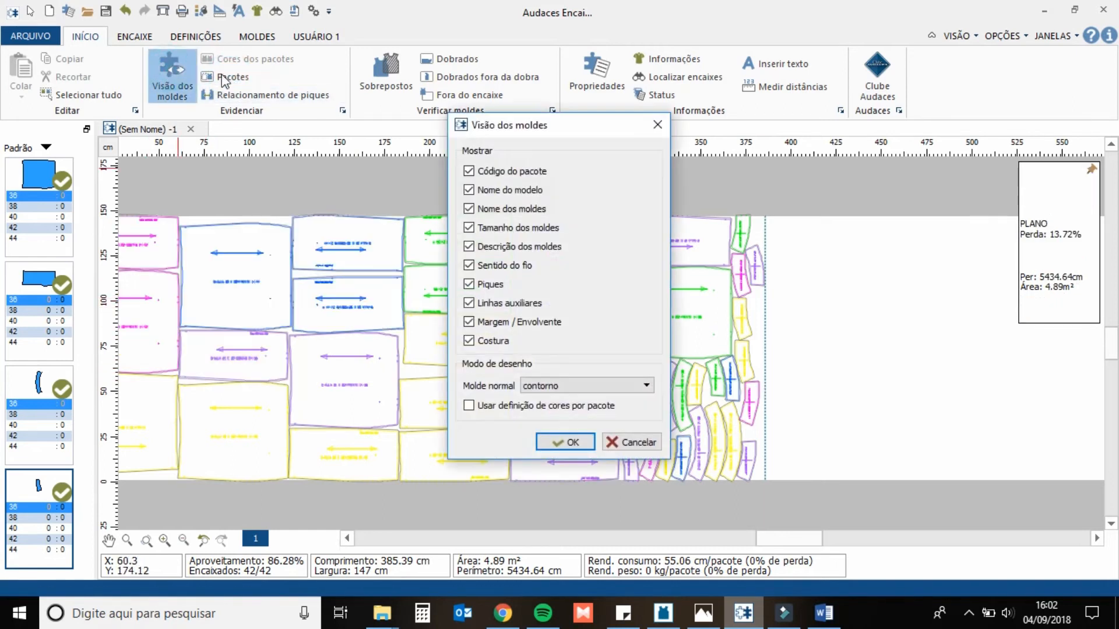
pyautogui.press('Escape')
pyautogui.click(248, 77)
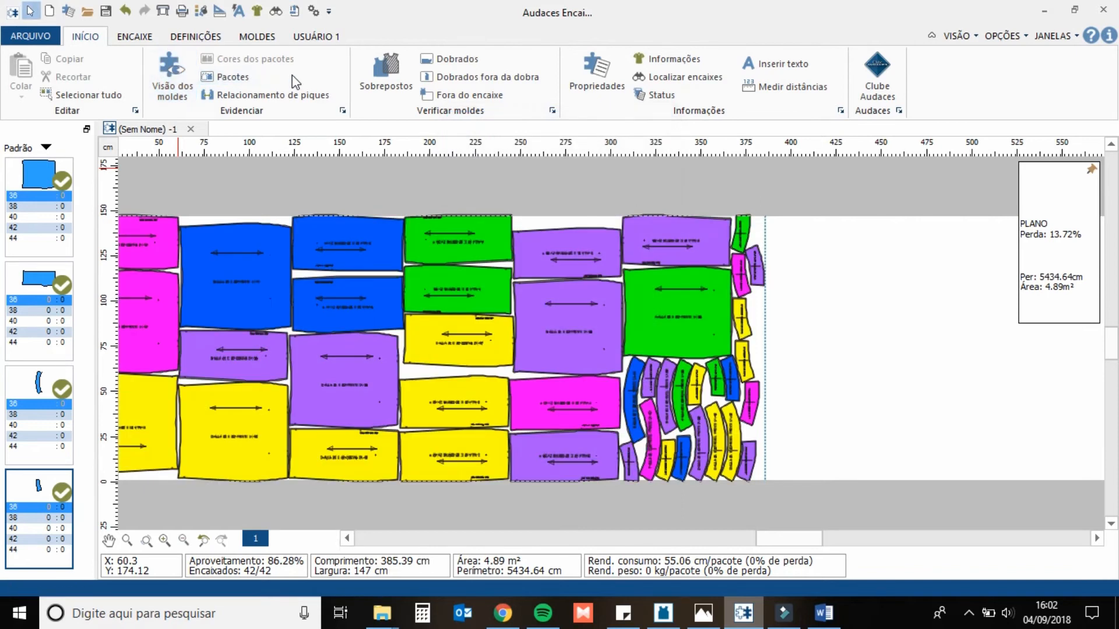
# Step: Highlight patterns by notch relationship (Relacionamento de piques) and inspect the lower blue size 44 back piece
pyautogui.click(291, 75)
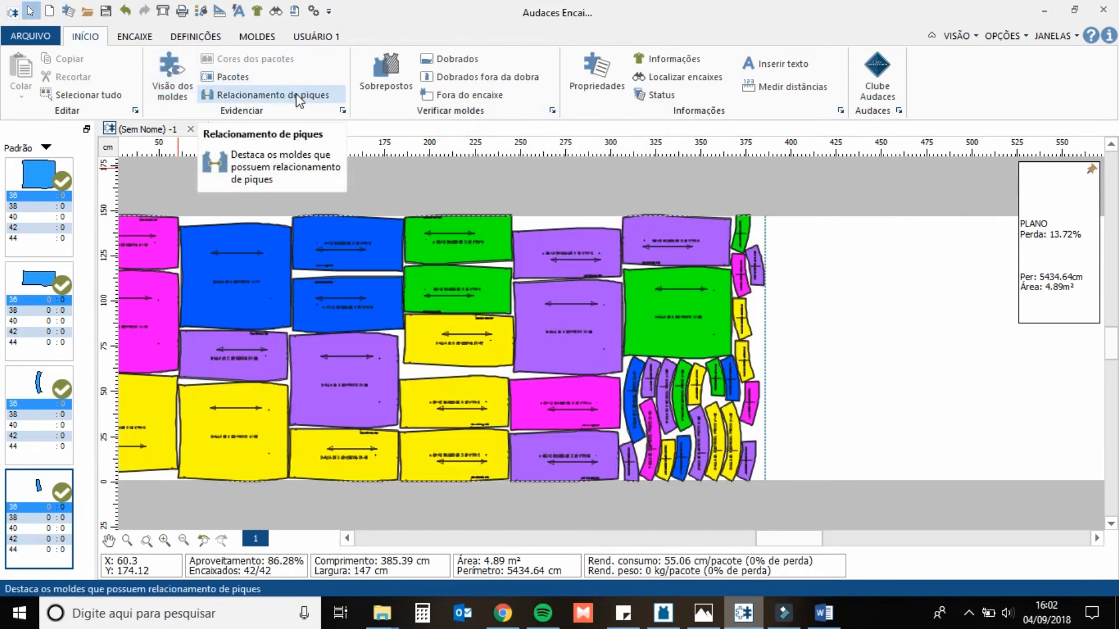
pyautogui.click(296, 96)
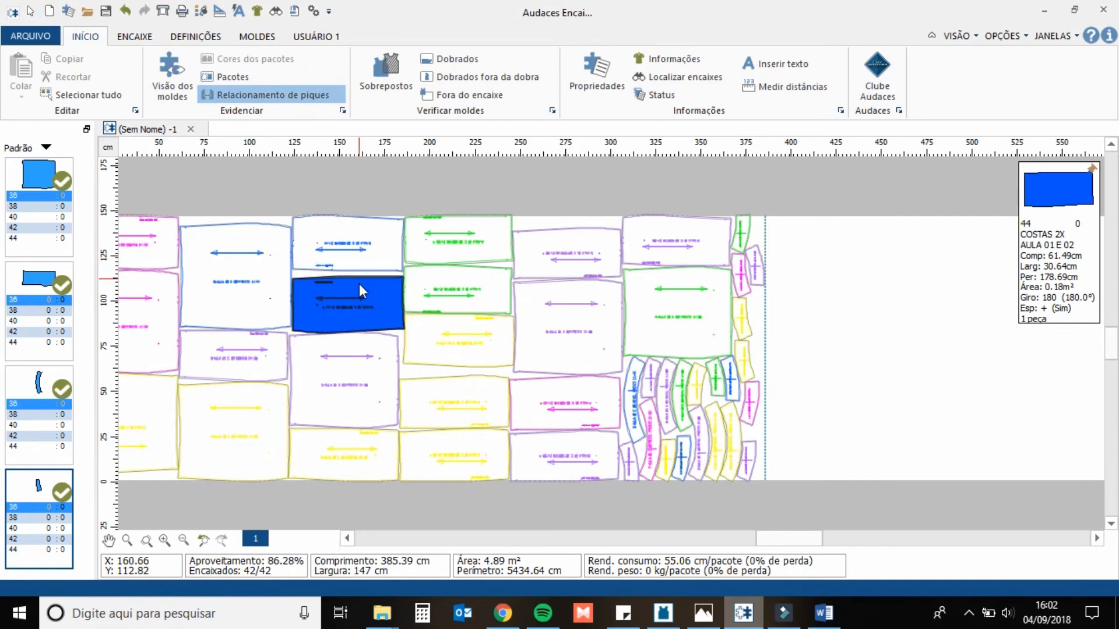
pyautogui.scroll(3, 343, 271)
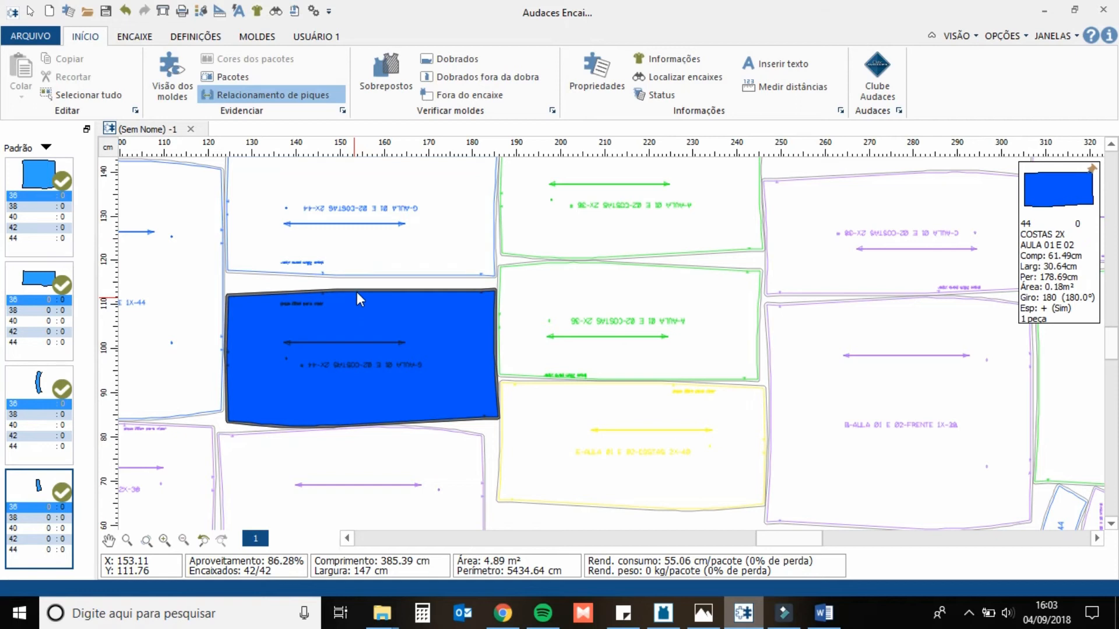
pyautogui.click(311, 98)
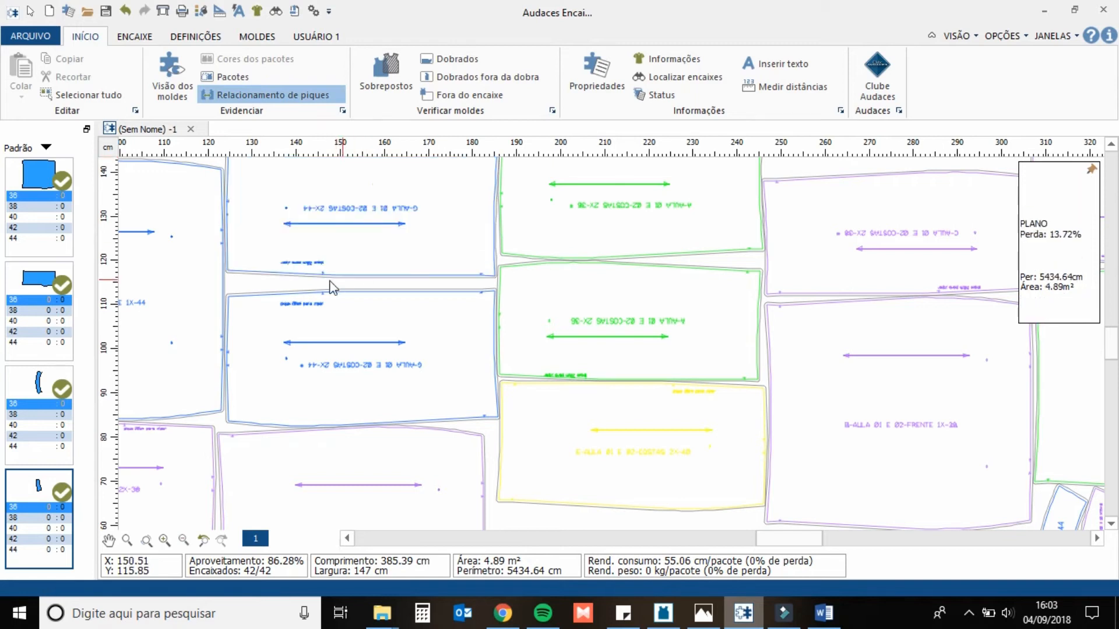
# Step: Turn off the notch relationship highlighting and check the marker for overlapping patterns (Sobrepostos), inspecting the gaps between pieces
pyautogui.click(314, 98)
pyautogui.click(389, 85)
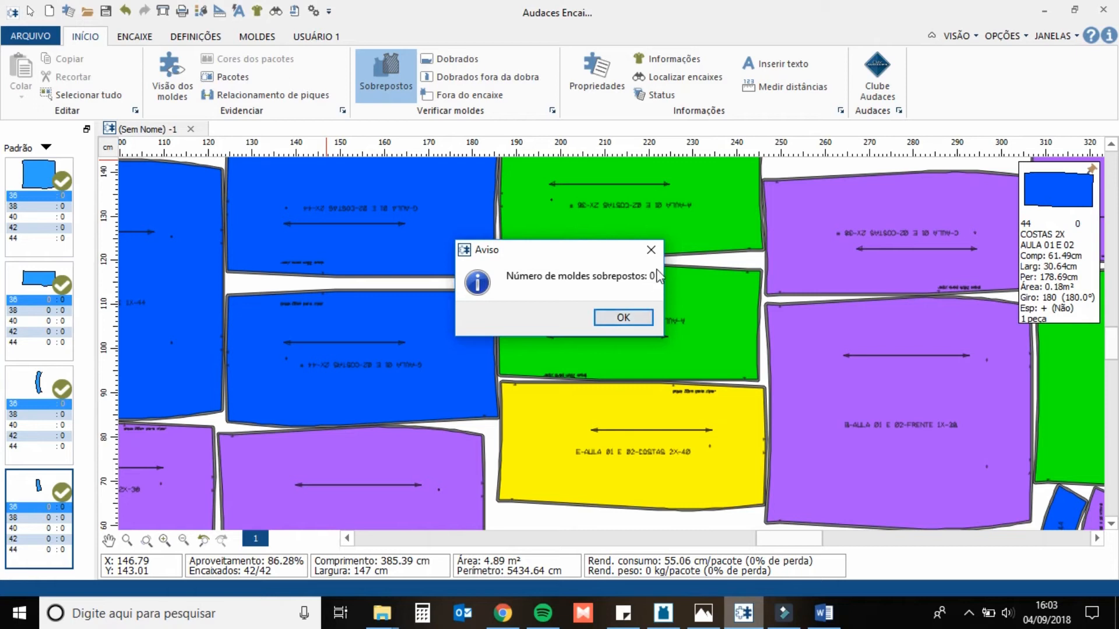
pyautogui.click(623, 318)
pyautogui.scroll(-4, 568, 306)
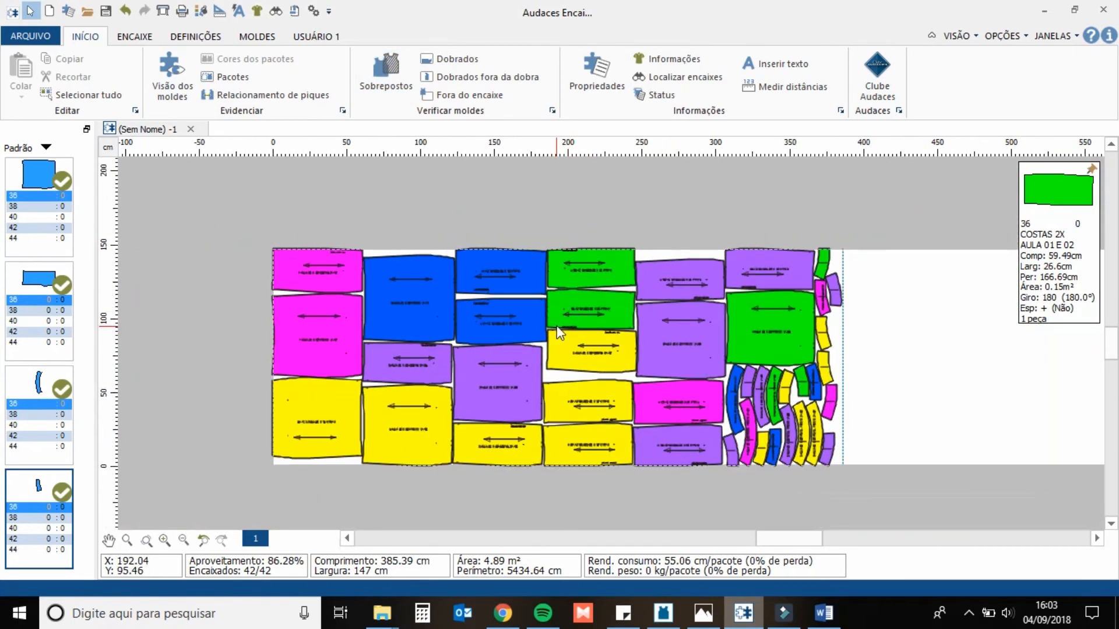
pyautogui.scroll(5, 543, 298)
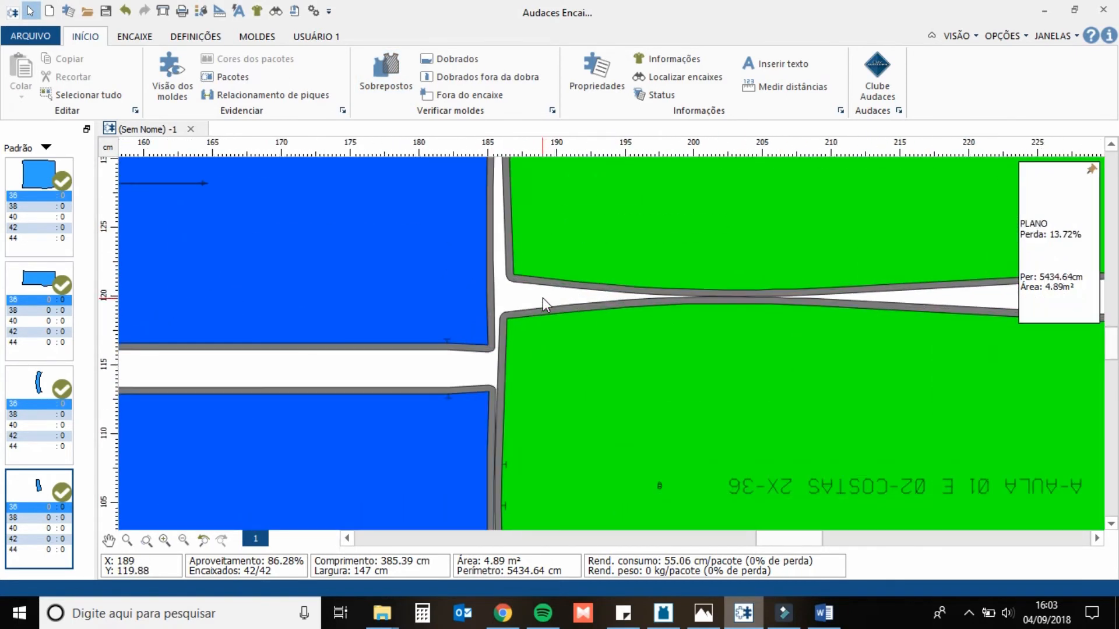
pyautogui.scroll(-2, 543, 299)
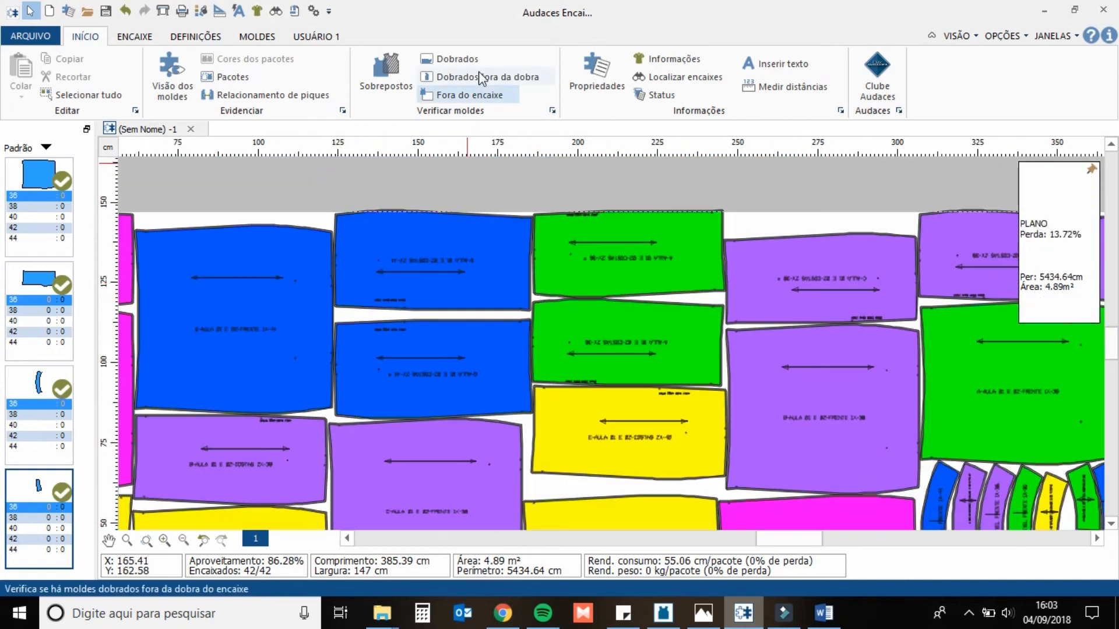
# Step: Check the marker for folded patterns (Dobrados), patterns folded away from the fabric fold, and patterns outside the marker (Fora do encaixe)
pyautogui.click(464, 59)
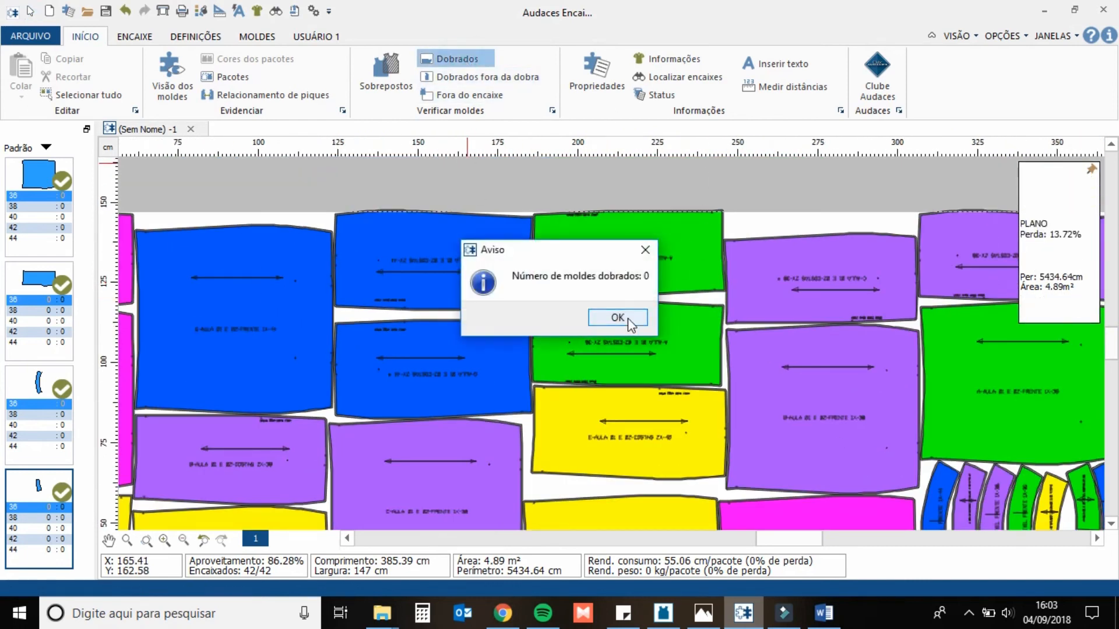
pyautogui.click(627, 318)
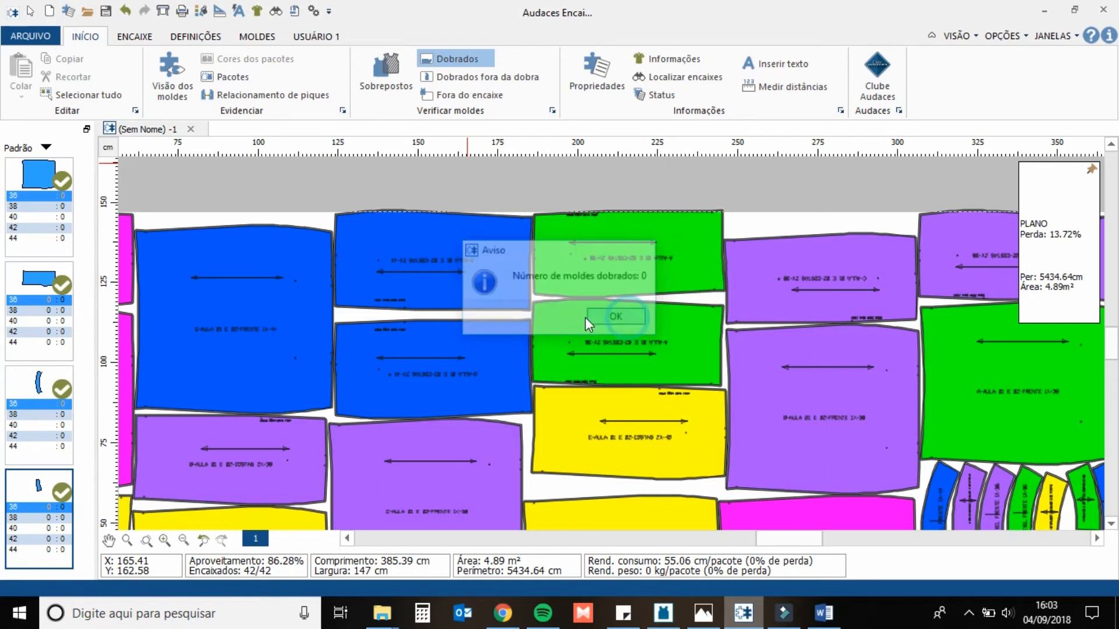
pyautogui.click(461, 80)
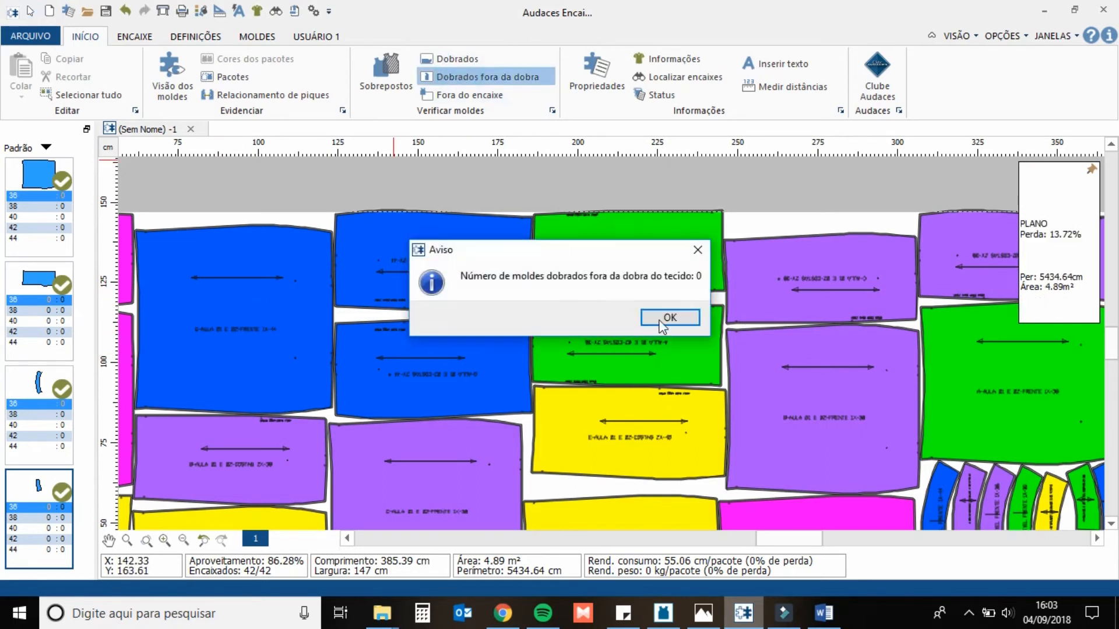
pyautogui.click(670, 317)
pyautogui.click(476, 96)
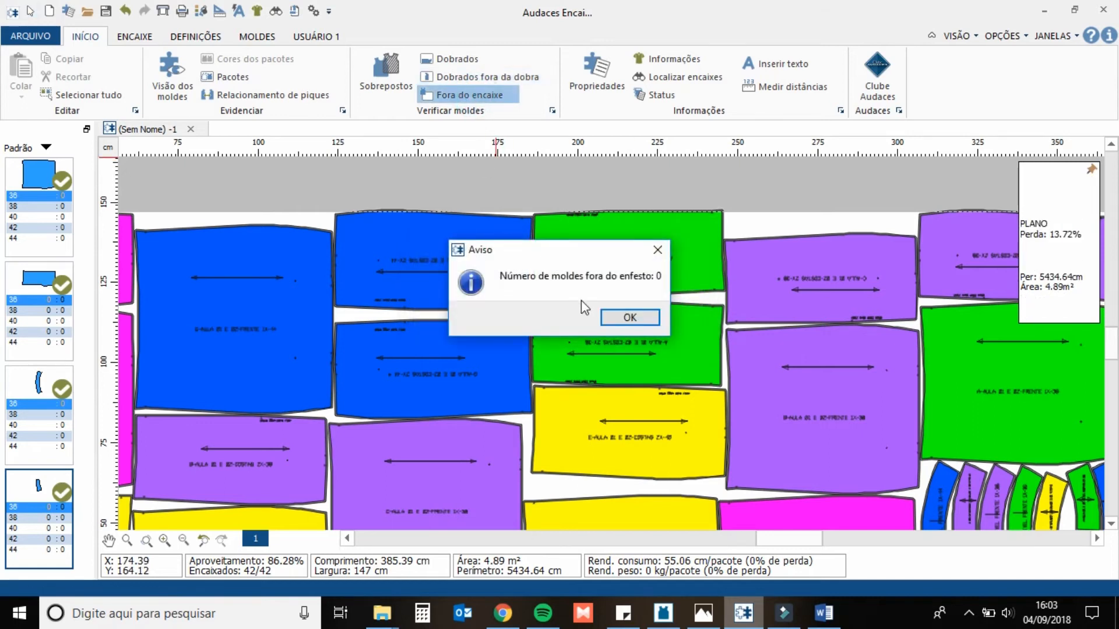
pyautogui.click(623, 317)
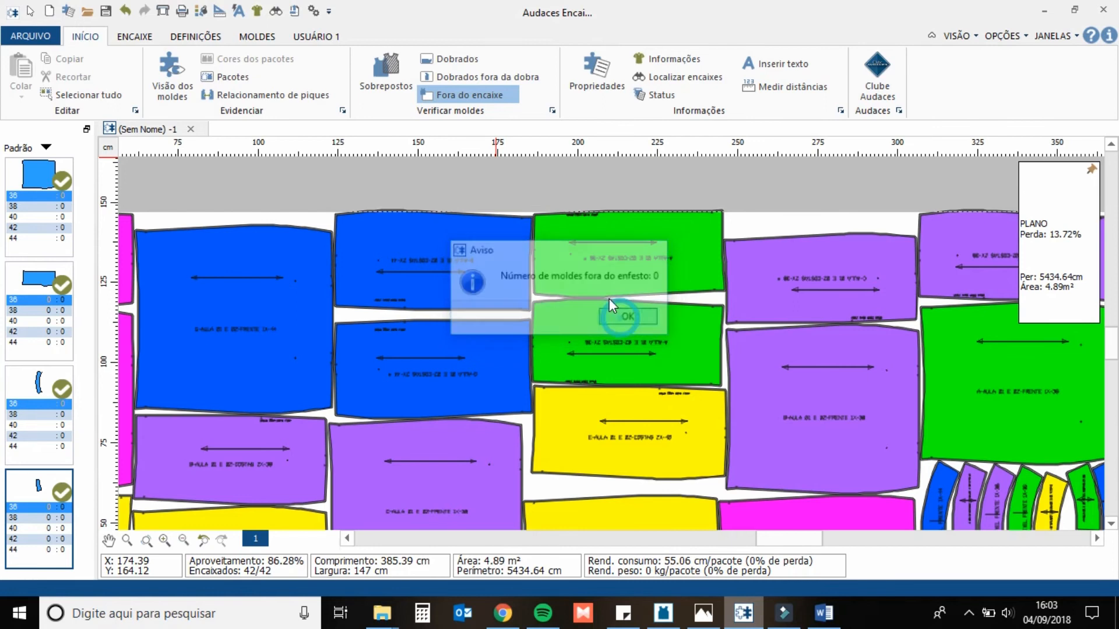
# Step: Review the marker's properties for the fabric and the size grid without changing them, including through the fabric's context options
pyautogui.scroll(-3, 561, 254)
pyautogui.click(598, 67)
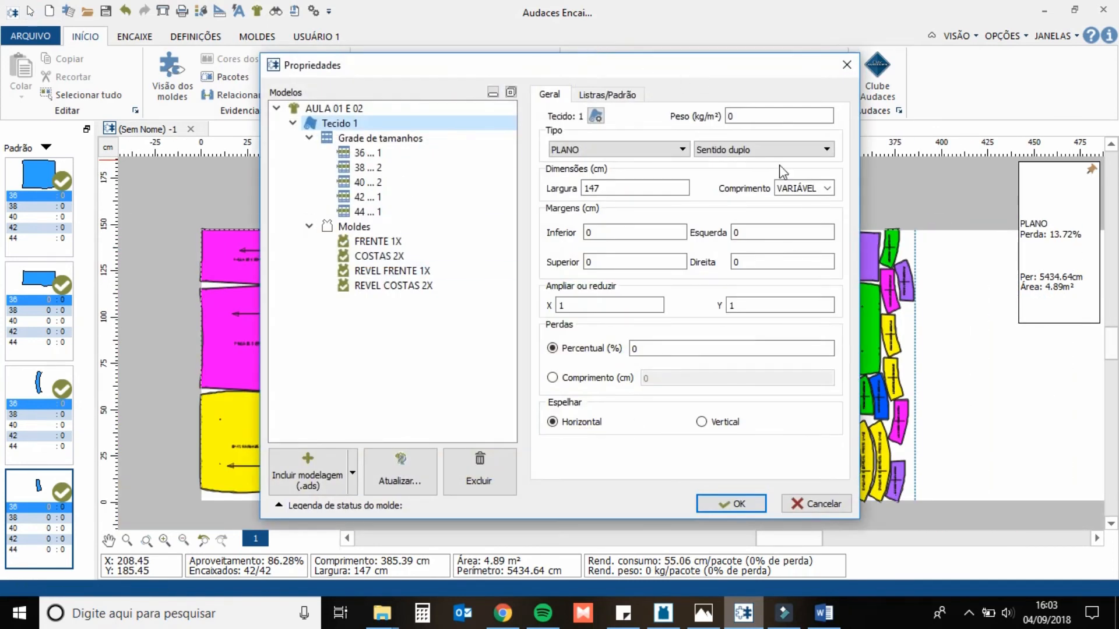
pyautogui.click(387, 173)
pyautogui.click(847, 64)
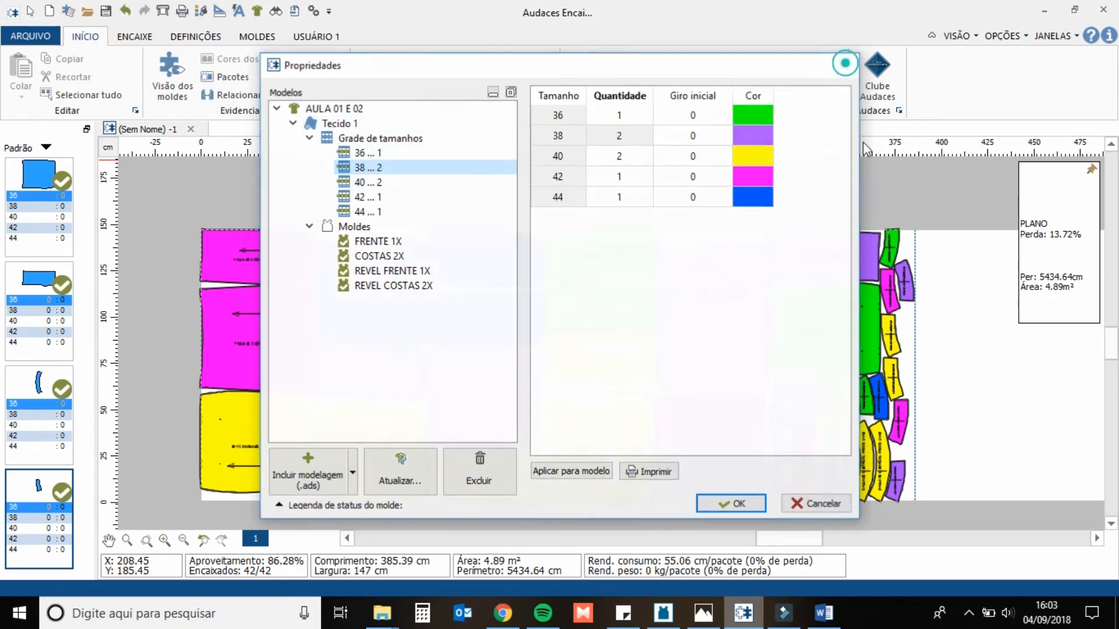
pyautogui.rightClick(973, 294)
pyautogui.click(987, 302)
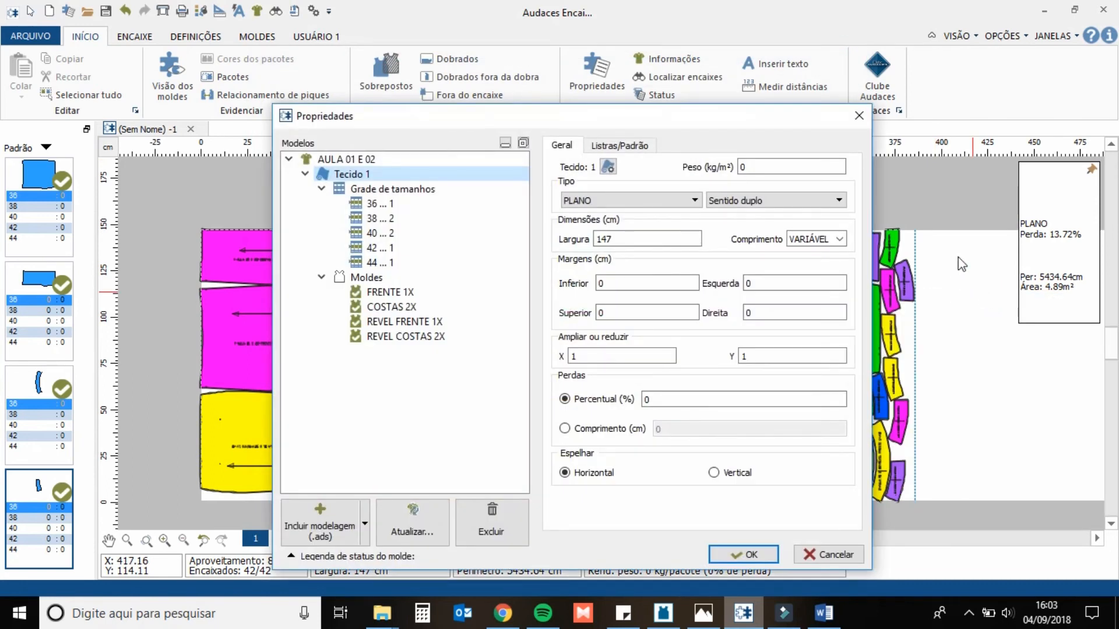
pyautogui.click(858, 117)
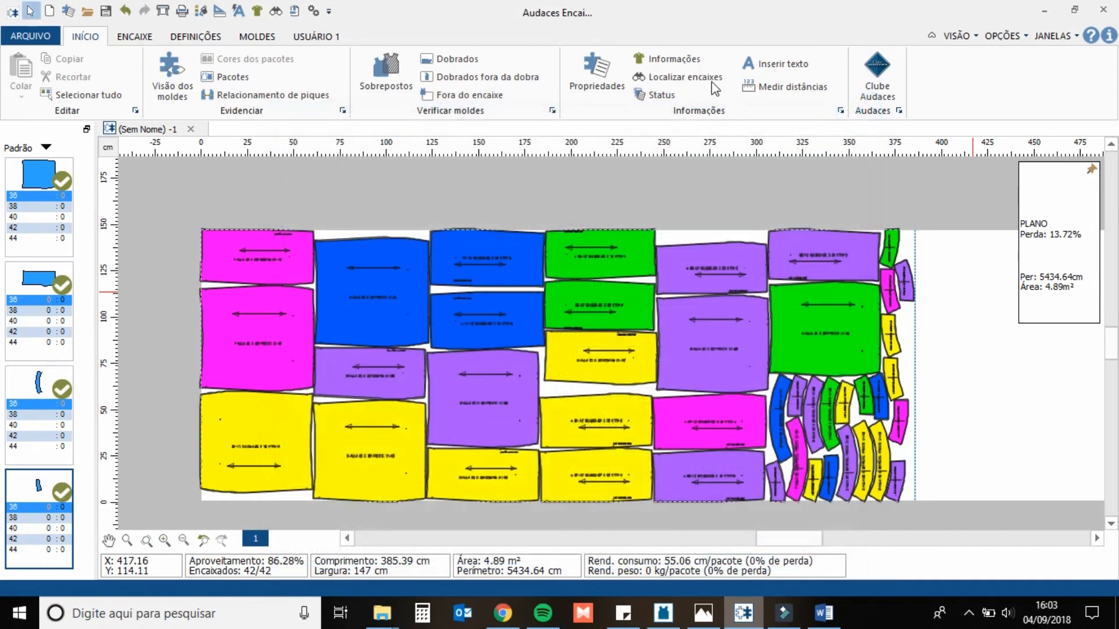
# Step: Look over the marker's client, description and keyword fields, and view the search options for locating marker files
pyautogui.click(676, 59)
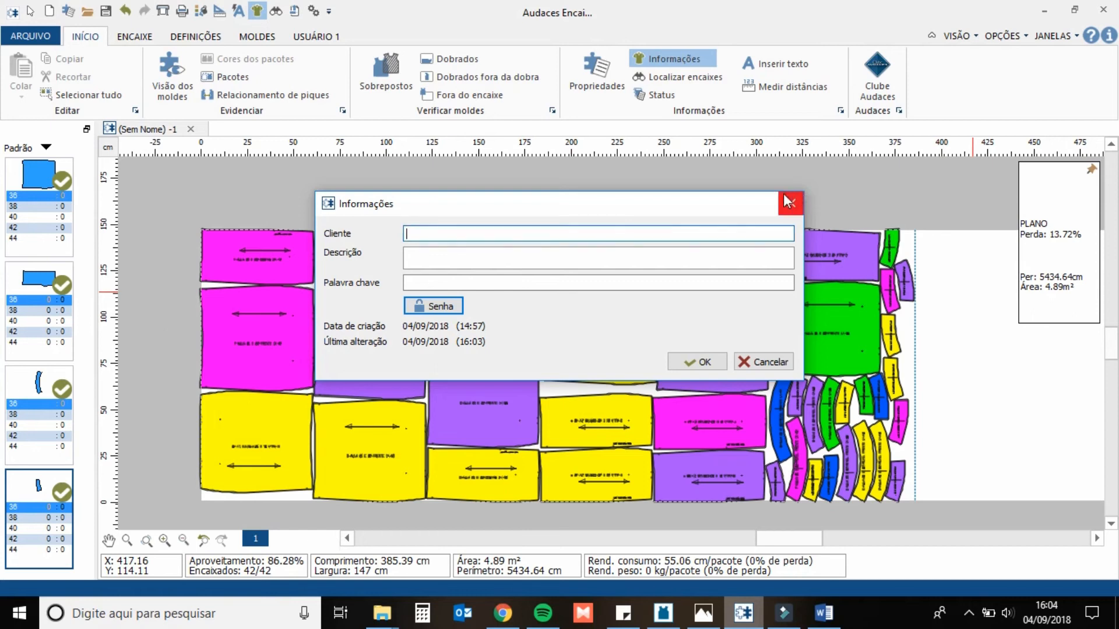
pyautogui.click(450, 234)
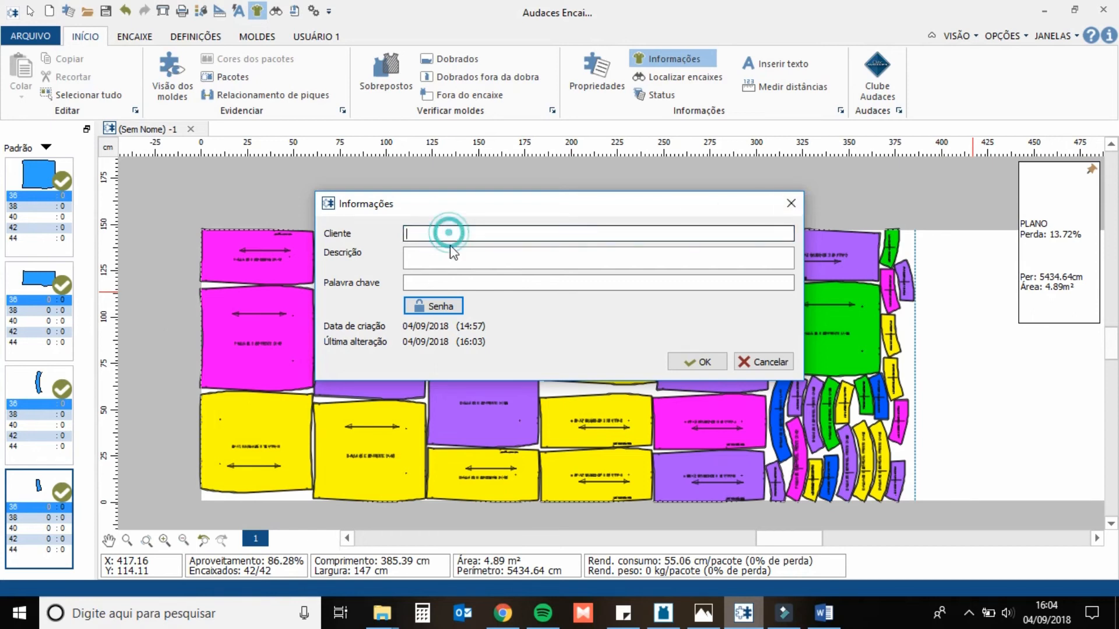
pyautogui.click(452, 254)
pyautogui.click(455, 274)
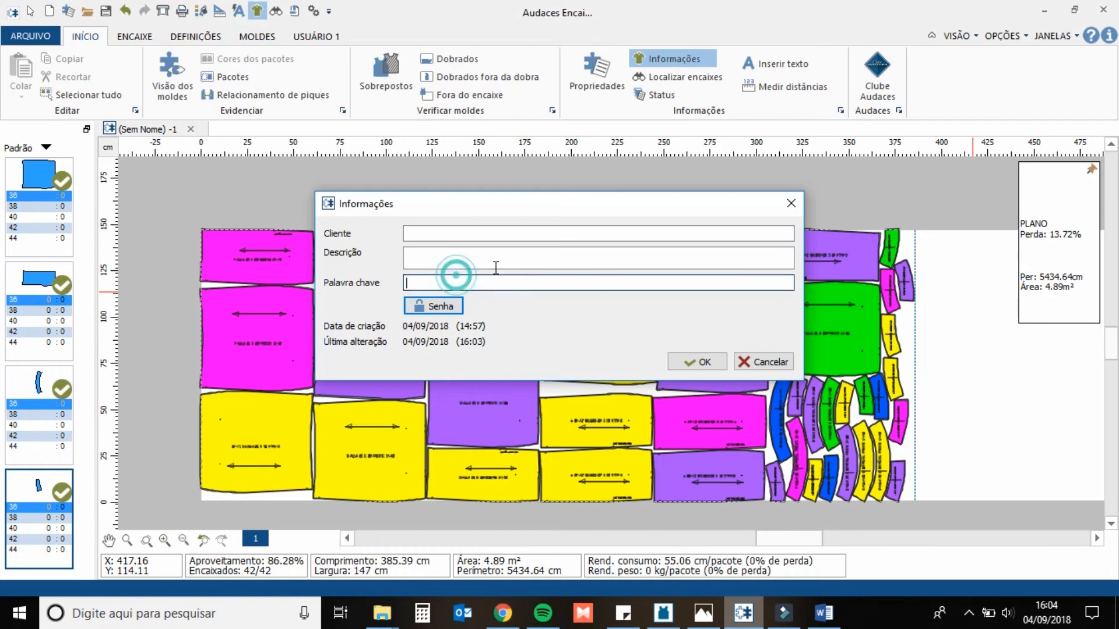
pyautogui.click(786, 203)
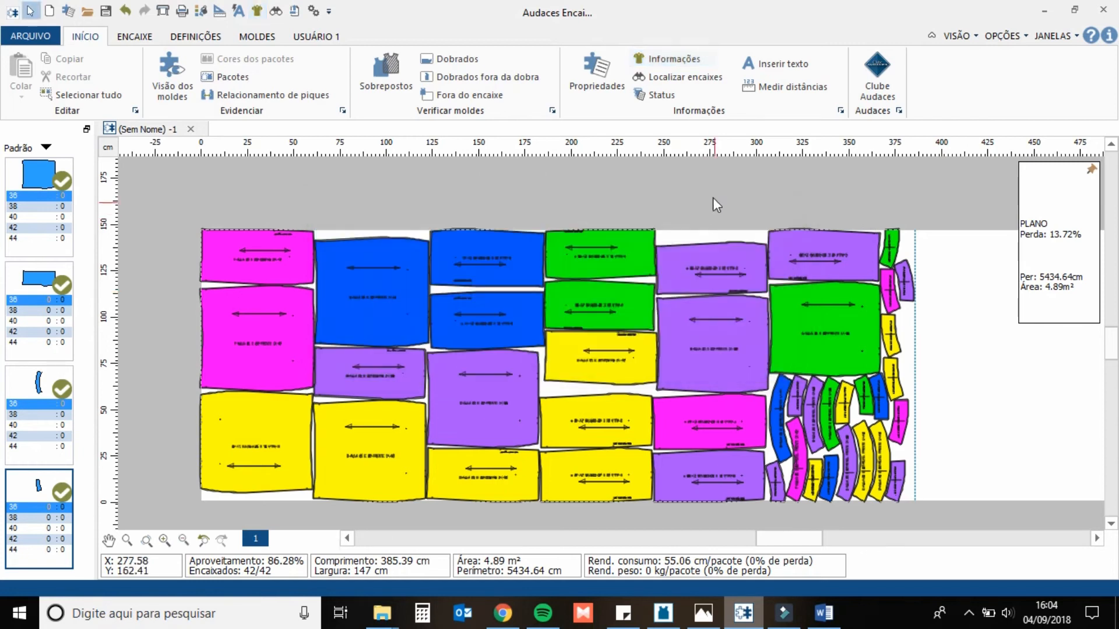
pyautogui.click(688, 82)
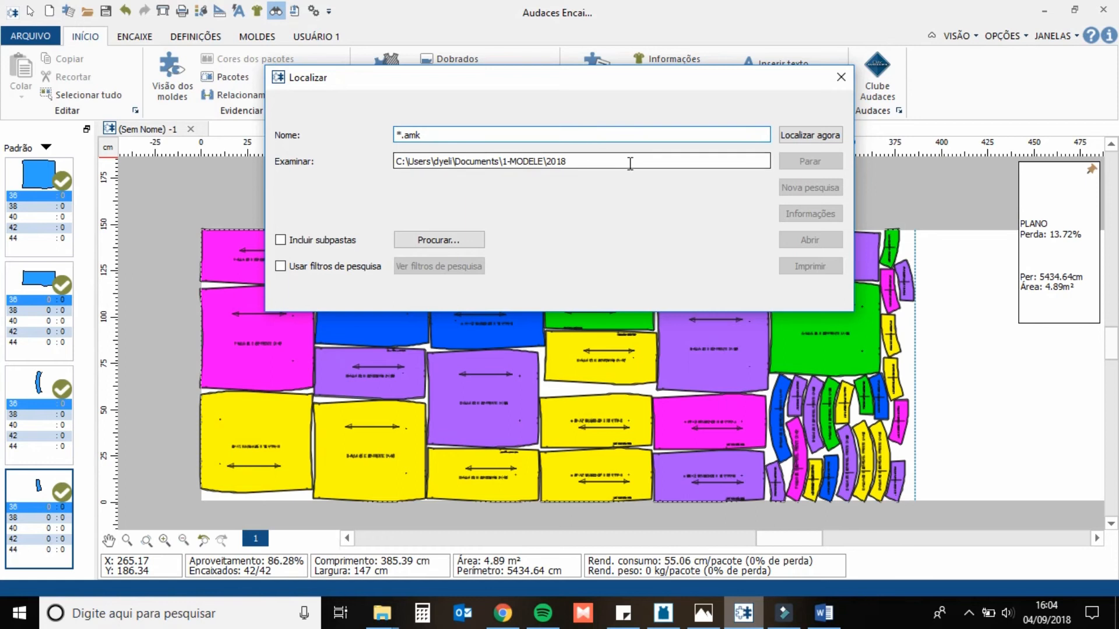
pyautogui.click(841, 79)
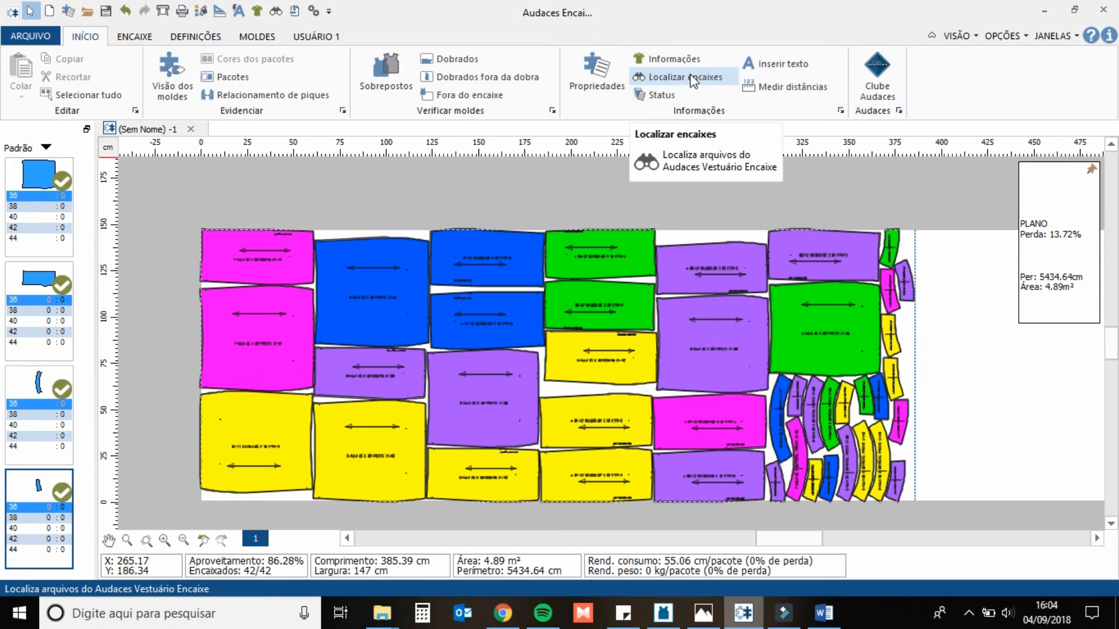
# Step: Review the marker's status by models (Modelos), patterns (Moldes) and cutting information (Informações de corte)
pyautogui.click(668, 99)
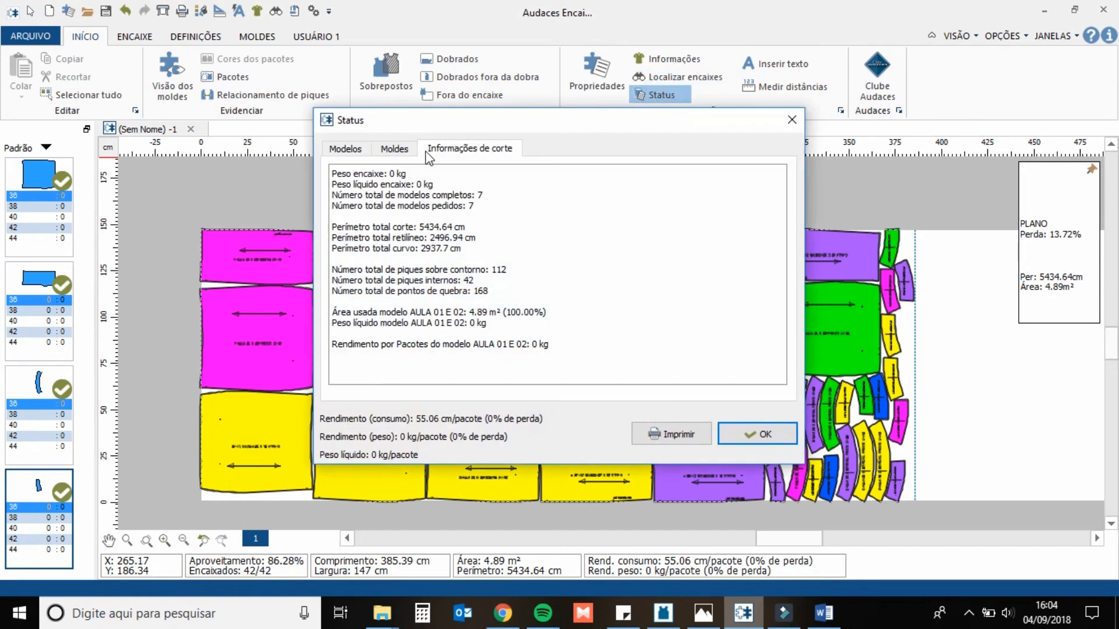
pyautogui.click(353, 151)
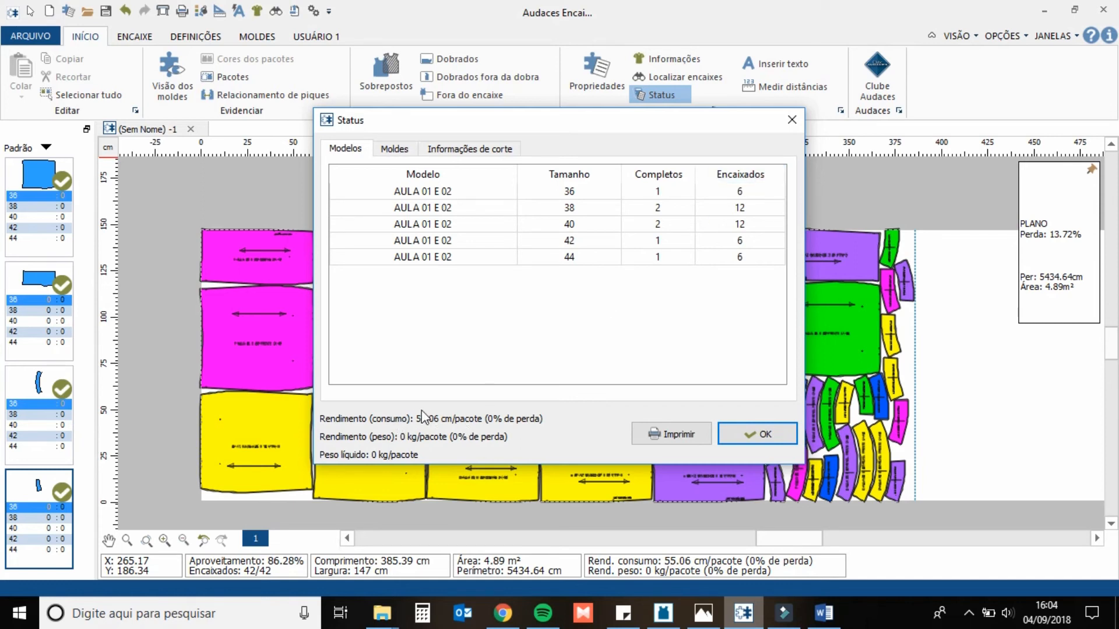
pyautogui.click(402, 151)
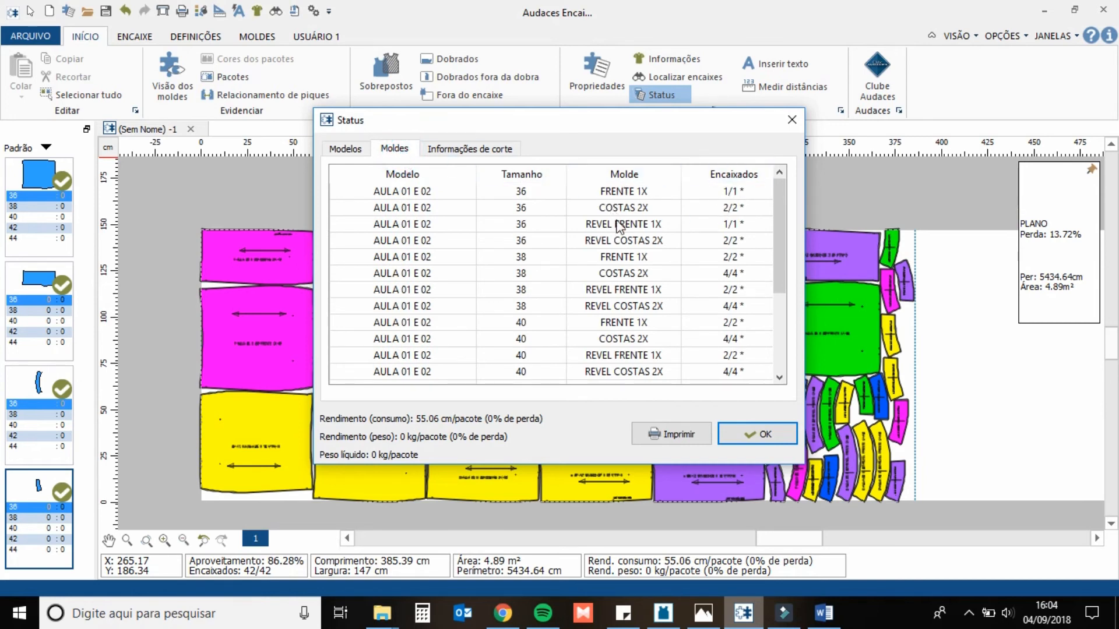
pyautogui.scroll(-3, 631, 241)
pyautogui.scroll(3, 631, 241)
pyautogui.scroll(-3, 631, 241)
pyautogui.scroll(3, 631, 242)
pyautogui.click(450, 148)
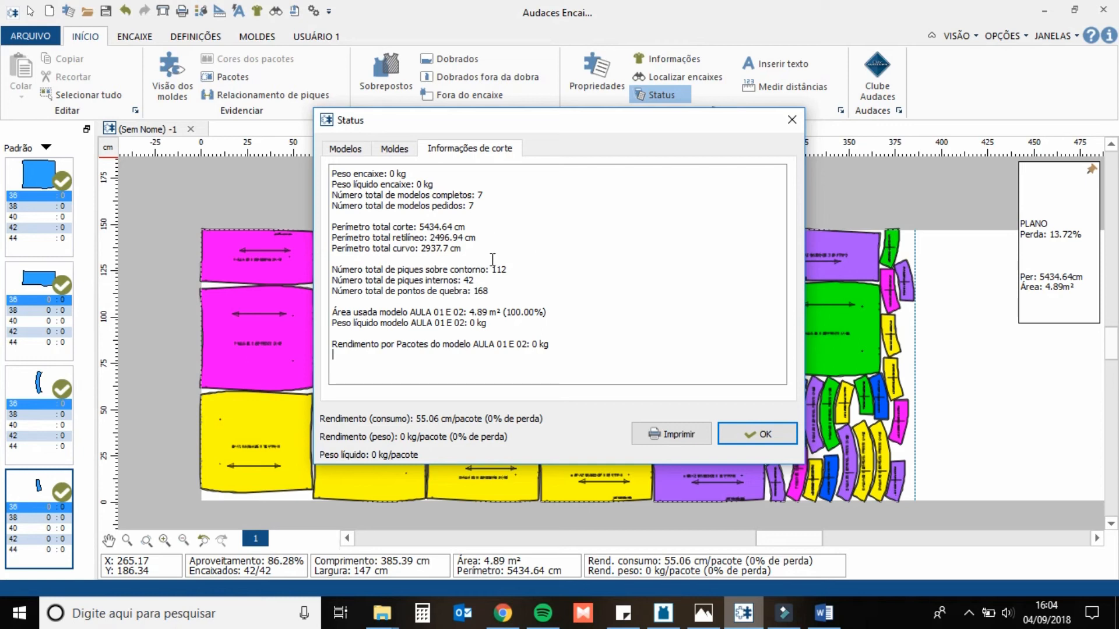
pyautogui.click(792, 120)
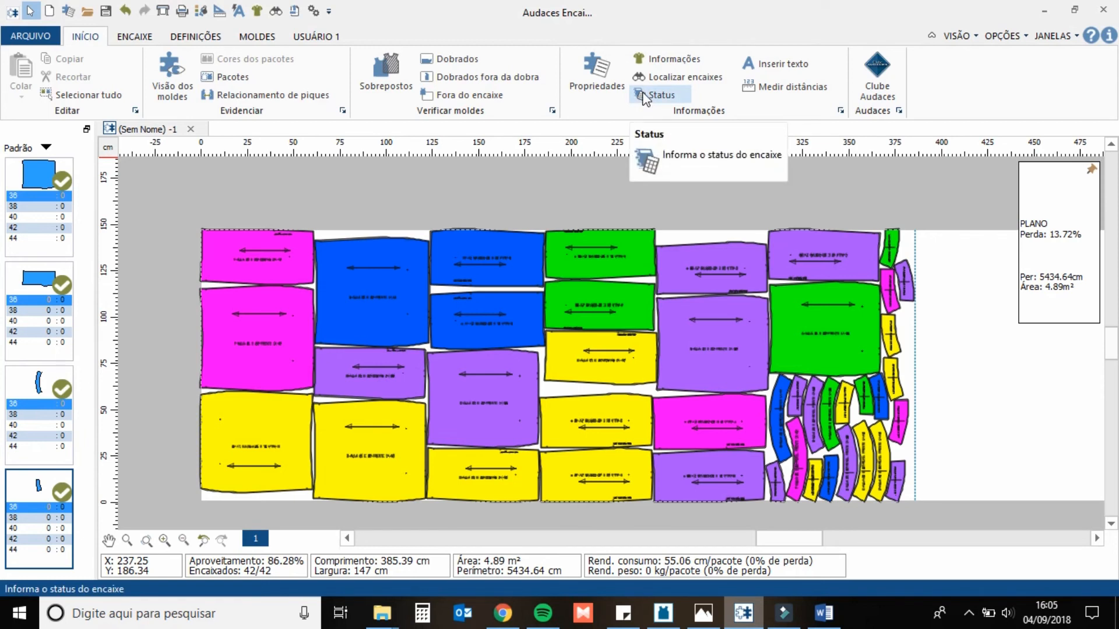
# Step: Insert the two-line text "ENCAIXE SAIA BÁSICA" and "5 FOLHAS" on the empty fabric just beyond the last pieces
pyautogui.click(767, 64)
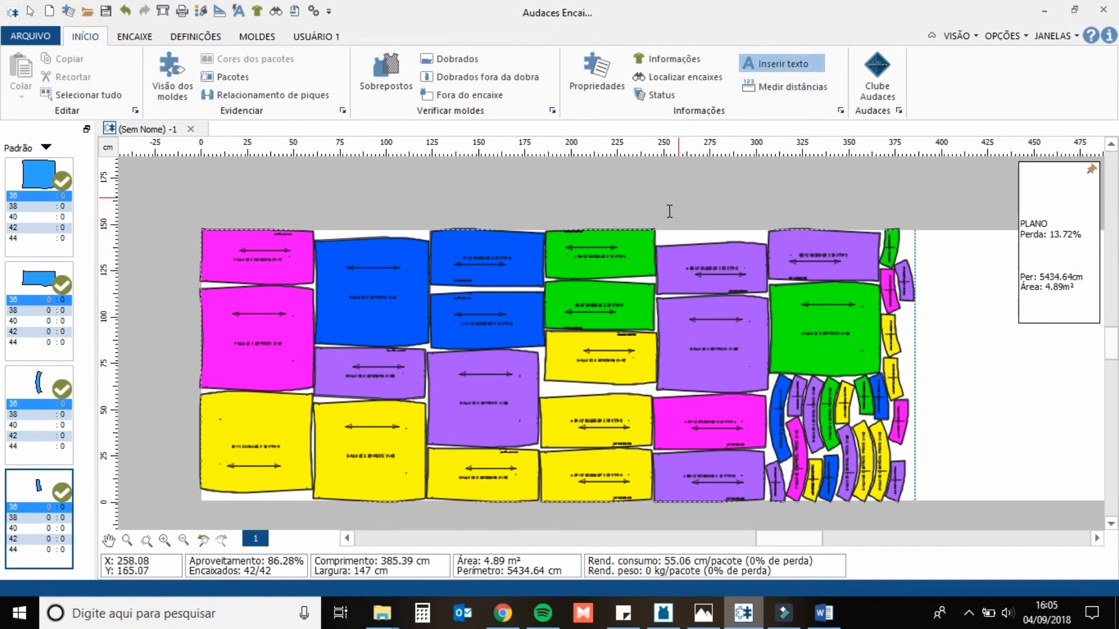
pyautogui.click(939, 334)
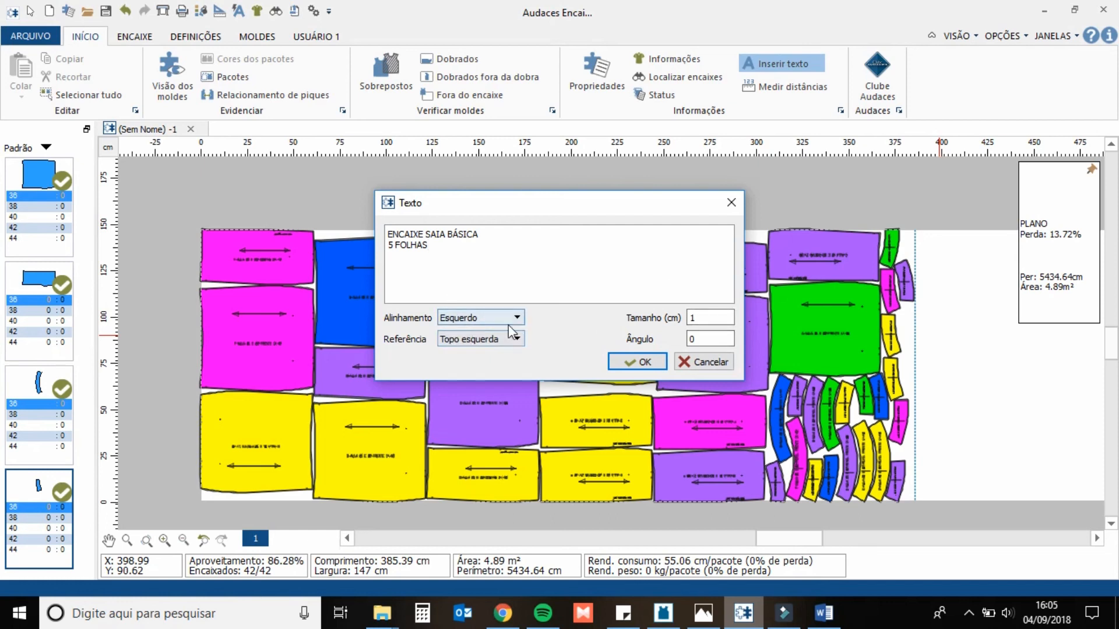
pyautogui.click(637, 362)
pyautogui.click(937, 334)
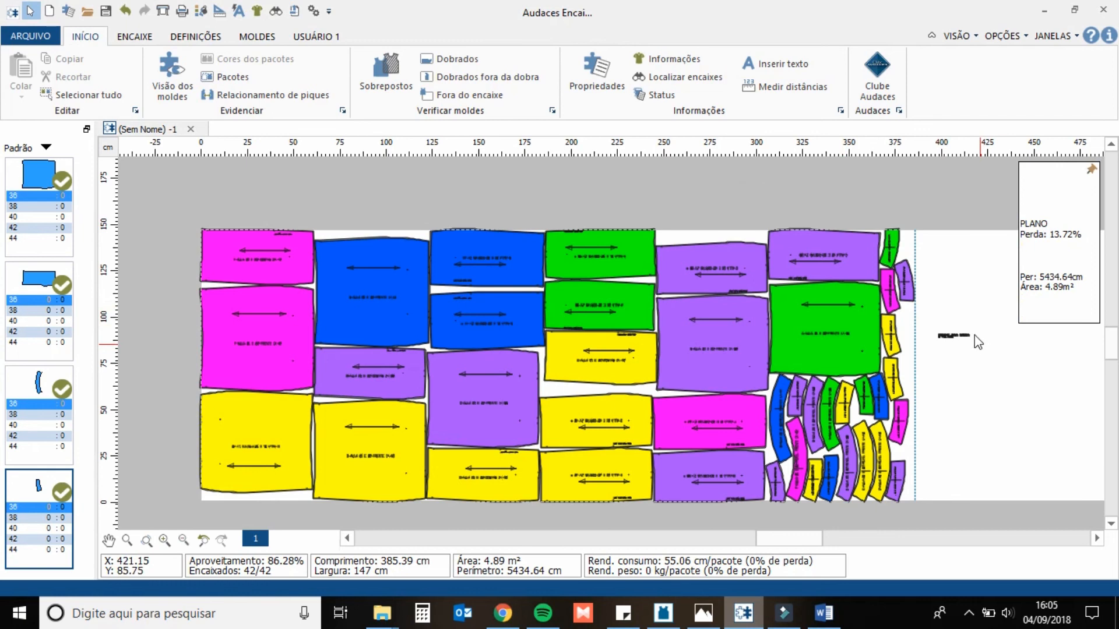
pyautogui.scroll(5, 975, 336)
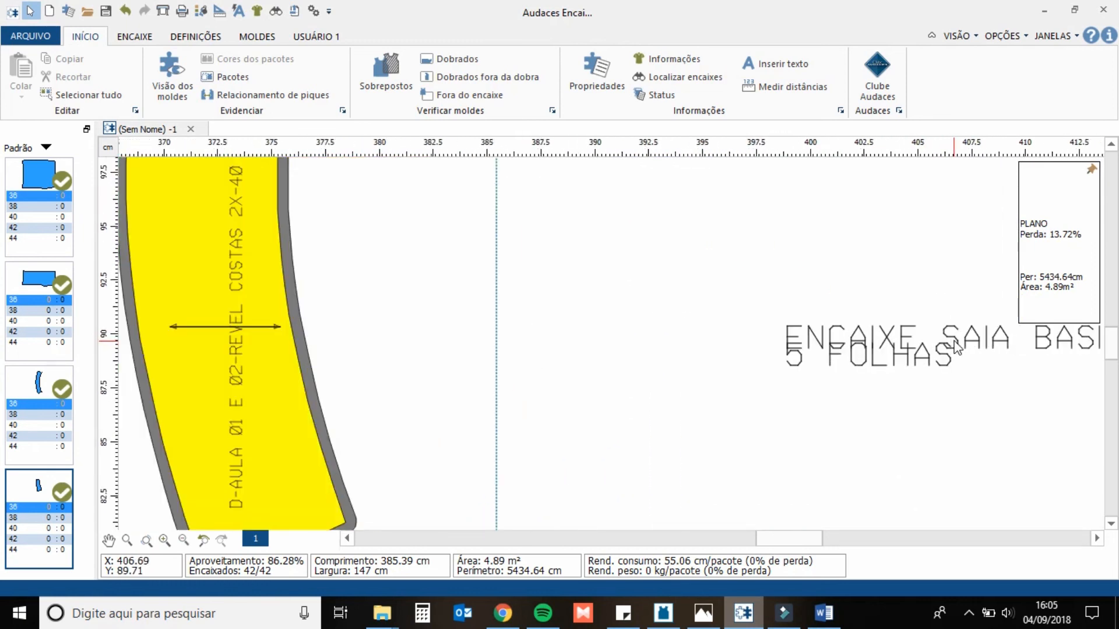
pyautogui.scroll(-5, 956, 348)
# Step: Set the size of the inserted ENCAIXE SAIA BÁSICA text to 3 cm
pyautogui.click(954, 337)
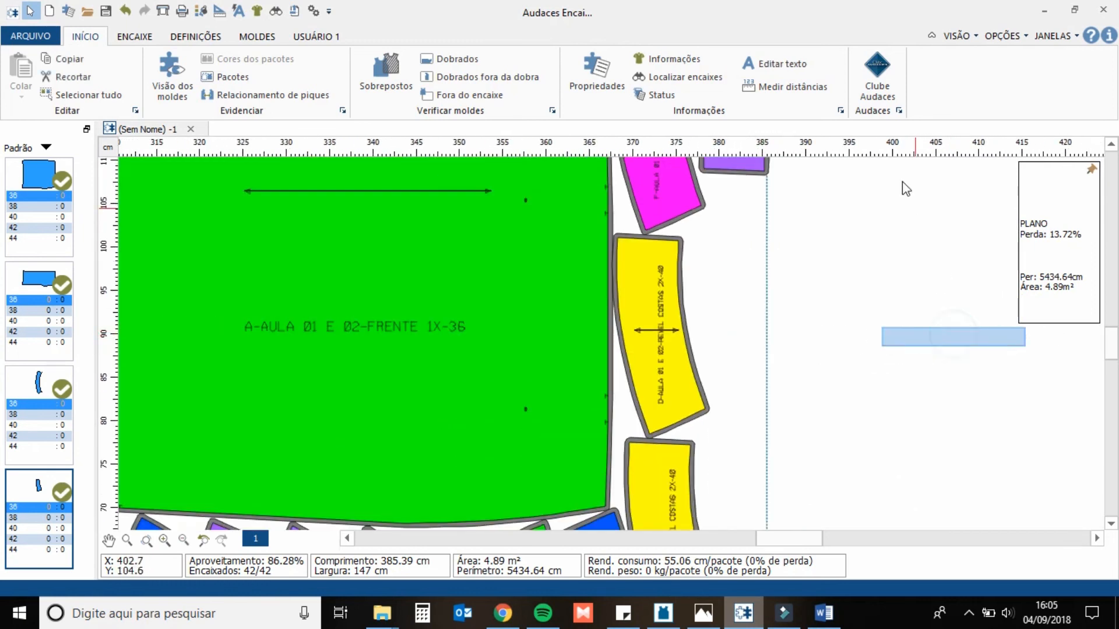
pyautogui.click(778, 65)
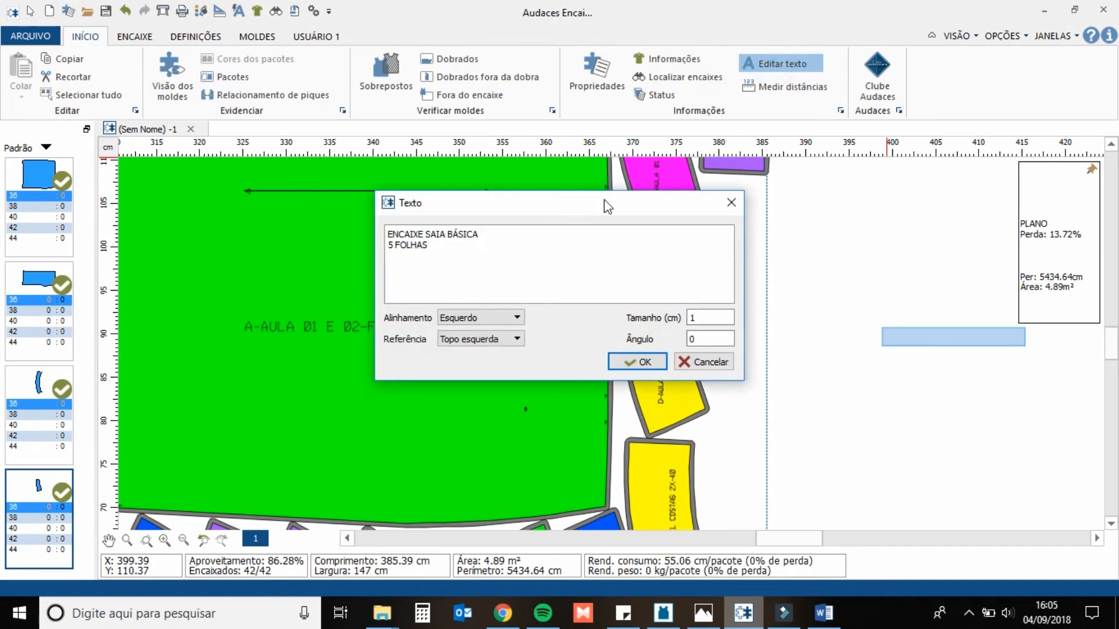
pyautogui.doubleClick(699, 318)
pyautogui.write('3')
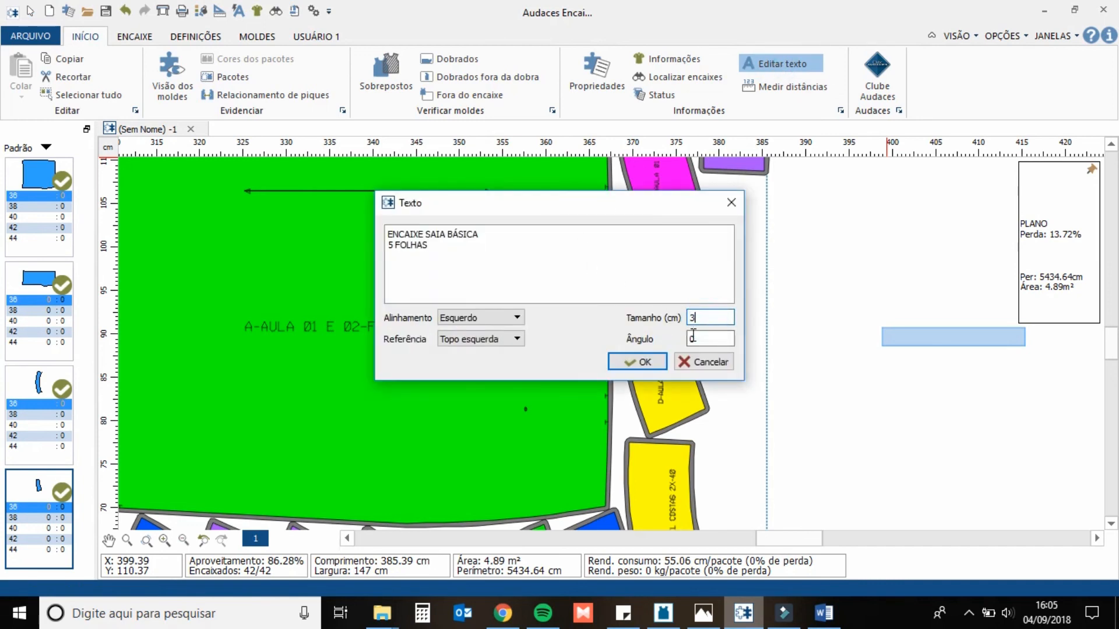
pyautogui.click(644, 362)
pyautogui.scroll(-3, 909, 346)
pyautogui.click(909, 345)
pyautogui.scroll(2, 919, 350)
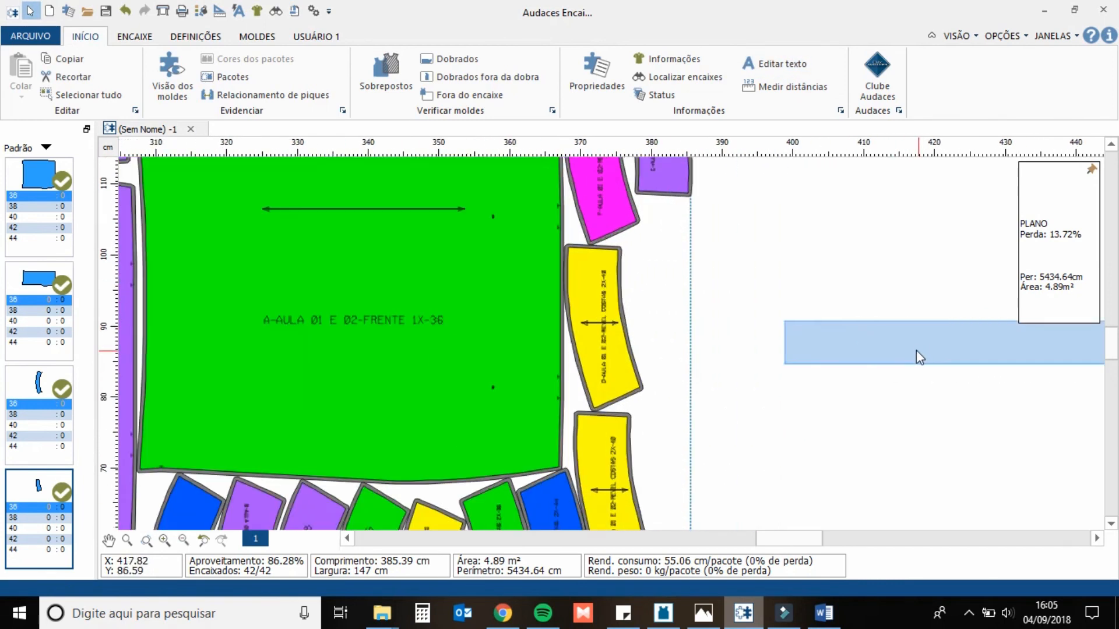
pyautogui.click(910, 265)
# Step: Add a blank line between ENCAIXE SAIA BÁSICA and 5 FOLHAS in the inserted text to spread the two lines apart
pyautogui.click(891, 345)
pyautogui.click(783, 64)
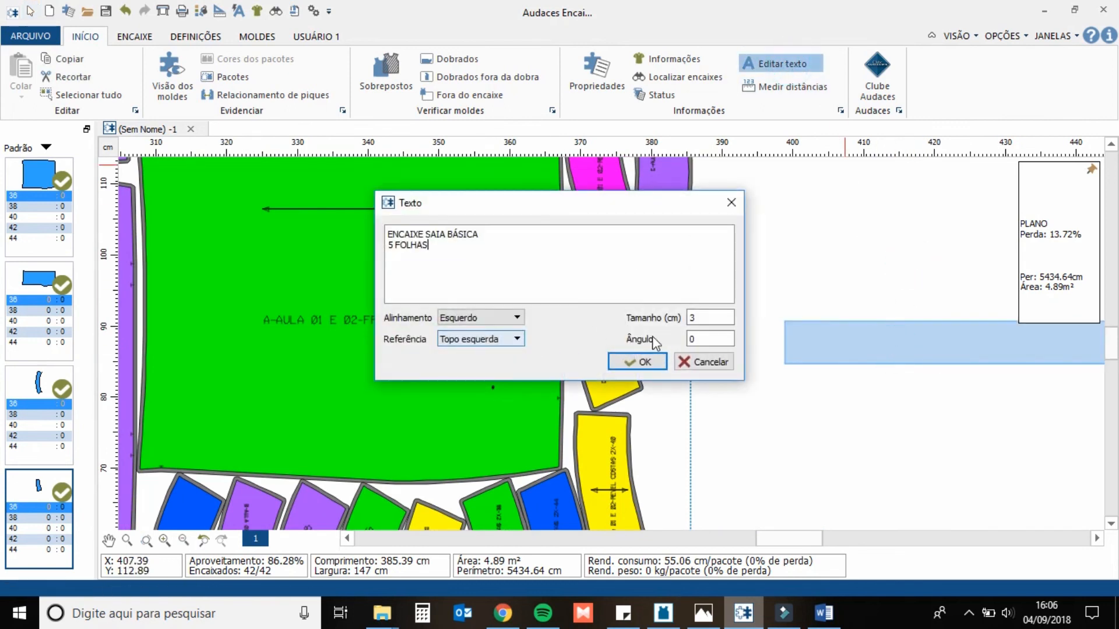
pyautogui.click(390, 246)
pyautogui.press('Return')
pyautogui.click(644, 361)
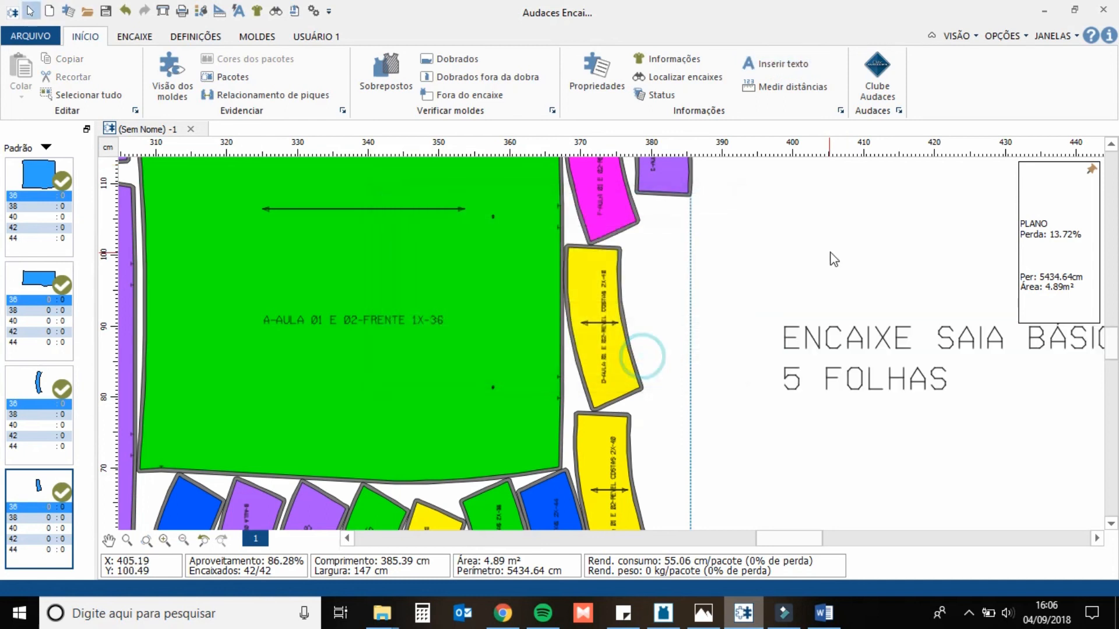
pyautogui.click(830, 252)
# Step: Move the inserted text into the marker, at the gap between the two yellow size 40 back pieces
pyautogui.scroll(-5, 861, 329)
pyautogui.click(880, 331)
pyautogui.scroll(-2, 884, 334)
pyautogui.scroll(1, 889, 345)
pyautogui.click(876, 311)
pyautogui.click(885, 348)
pyautogui.moveTo(884, 340); pyautogui.dragTo(367, 399)
pyautogui.scroll(2, 393, 406)
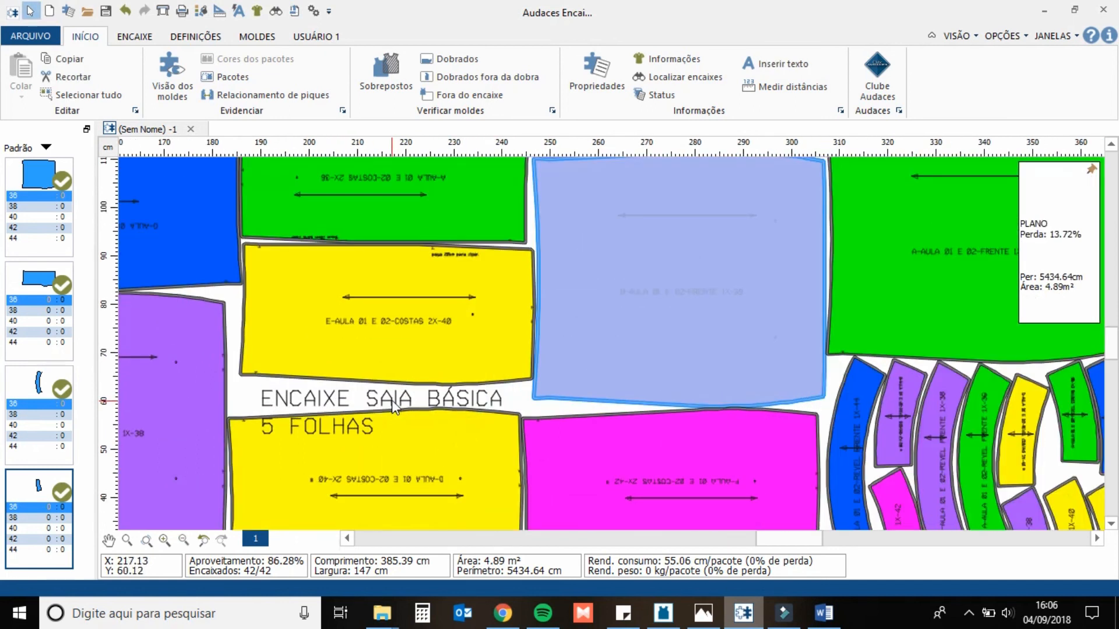
# Step: Reduce the size of the inserted ENCAIXE SAIA BÁSICA text to 2 cm
pyautogui.click(793, 64)
pyautogui.doubleClick(694, 318)
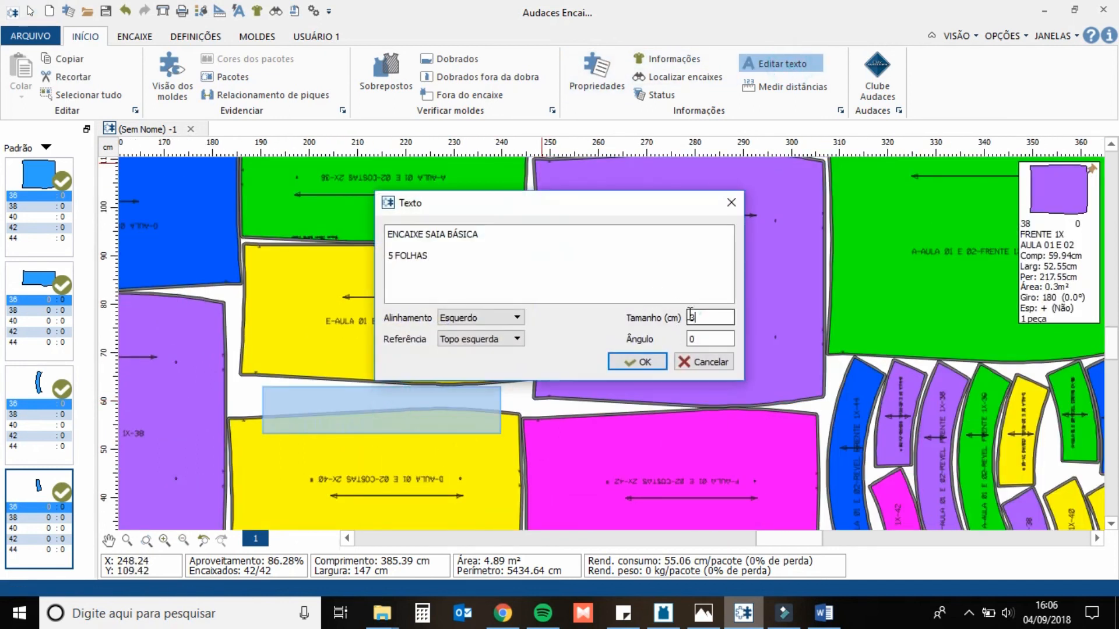
pyautogui.write('2')
pyautogui.click(637, 362)
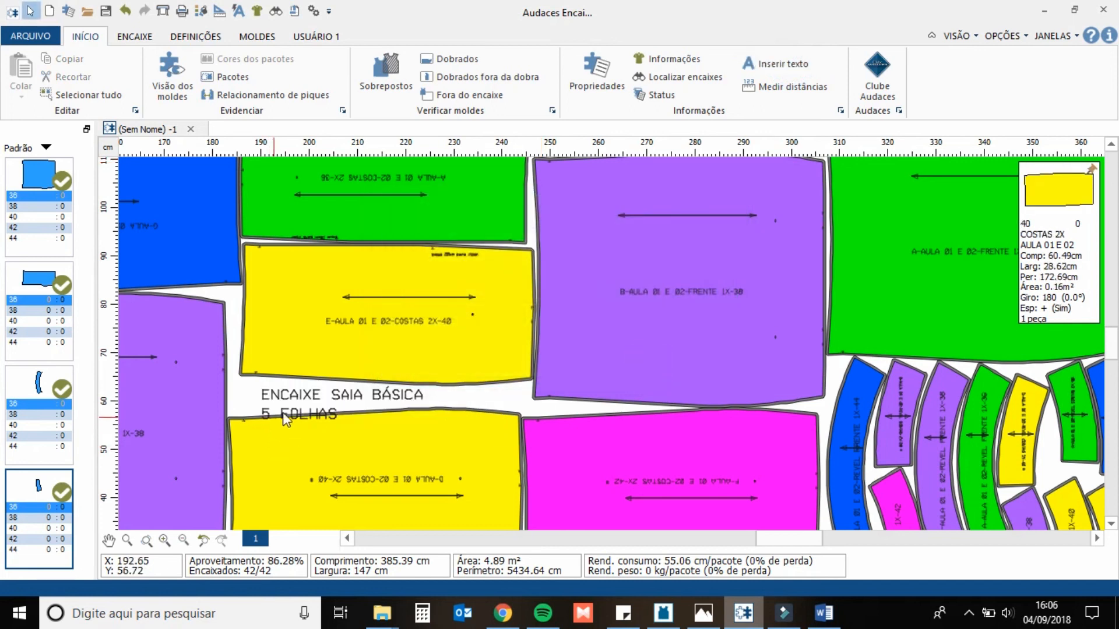
# Step: Reposition the ENCAIXE SAIA BÁSICA text at the left end of the gap between the two yellow size 40 back pieces, clear of both
pyautogui.click(269, 388)
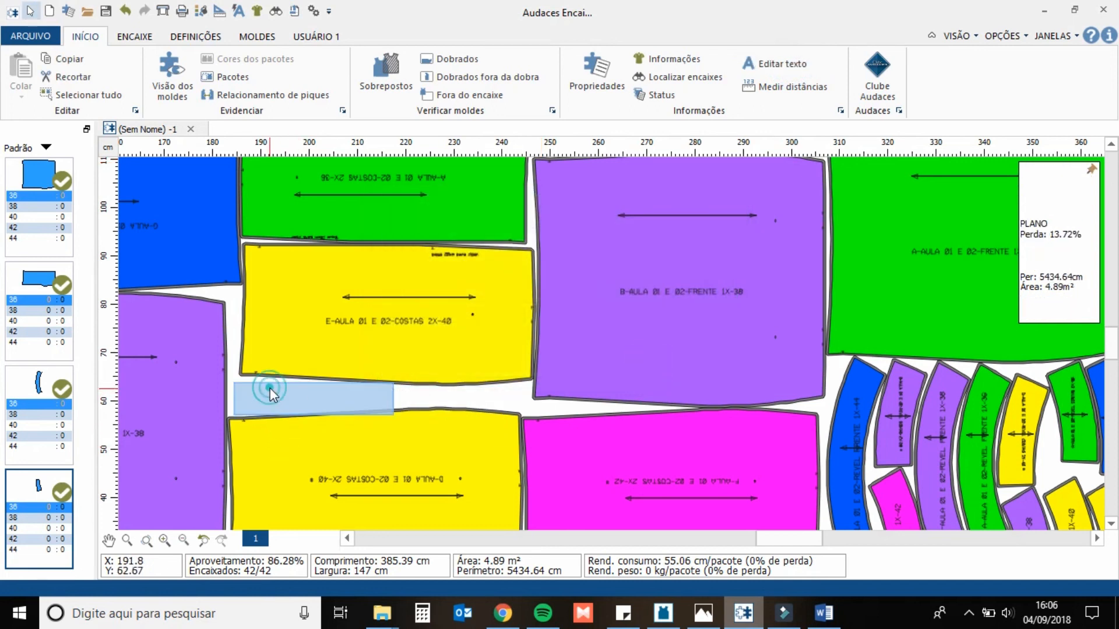
pyautogui.scroll(-3, 407, 402)
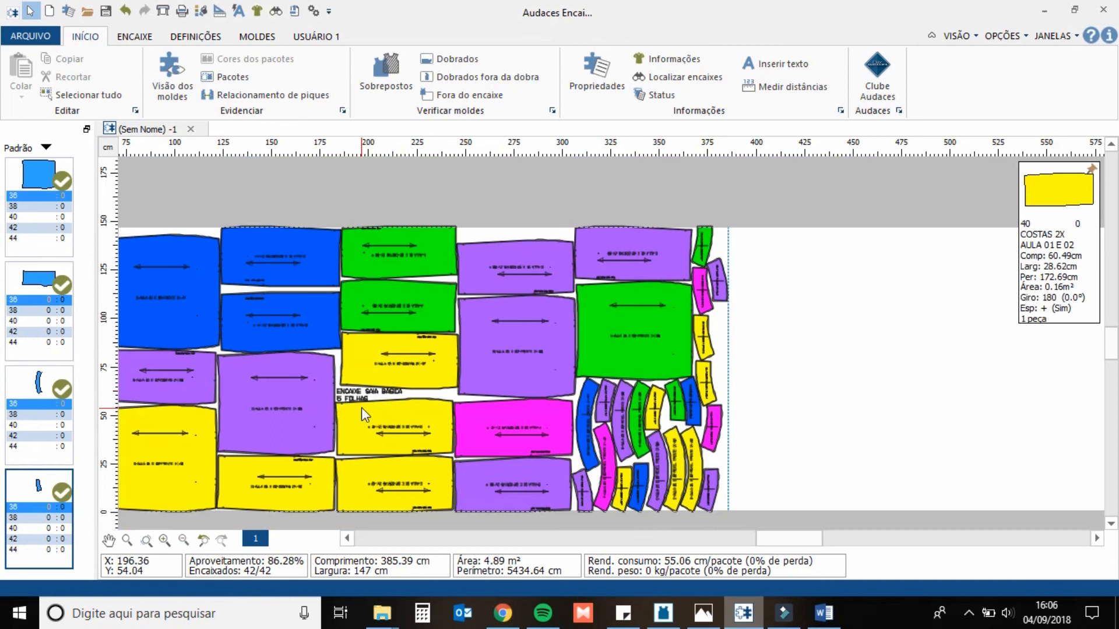
pyautogui.scroll(5, 363, 397)
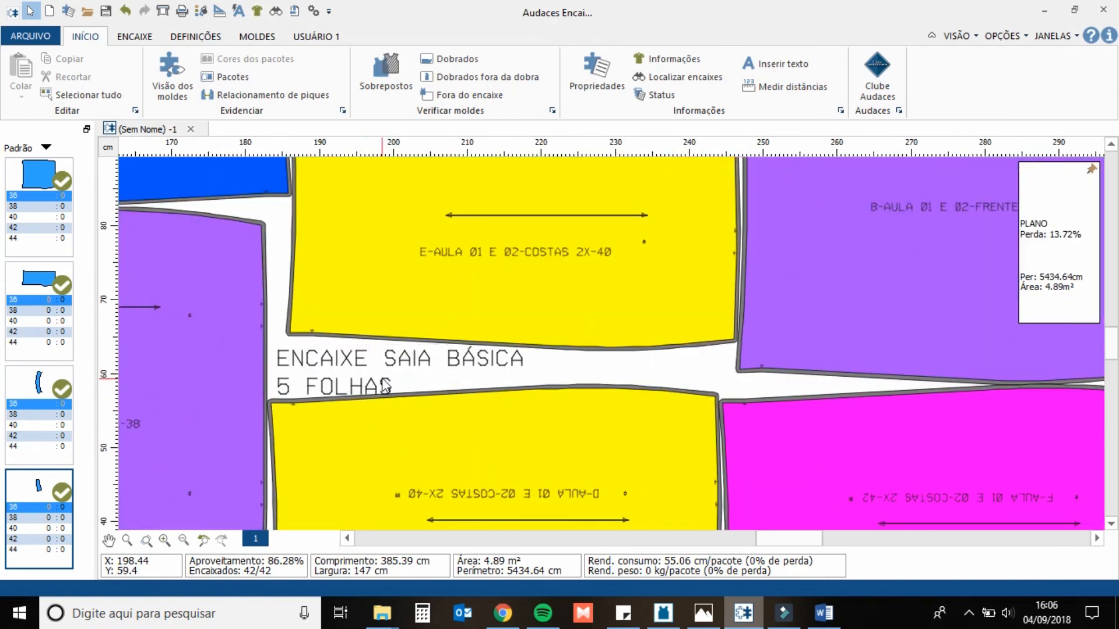
pyautogui.scroll(-4, 395, 373)
pyautogui.scroll(-1, 417, 362)
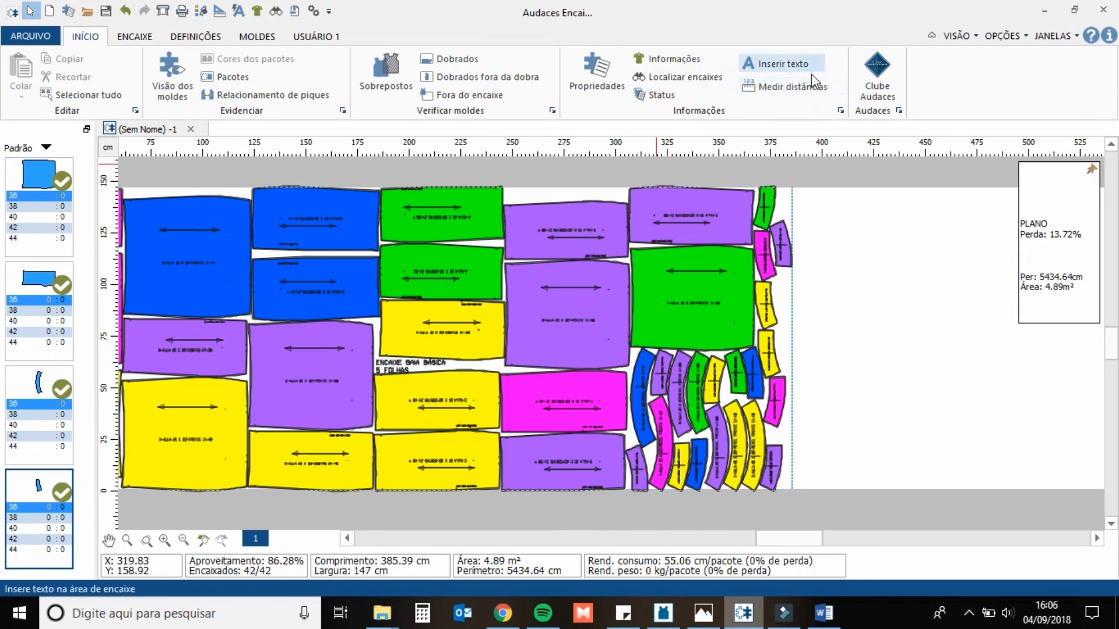
# Step: Measure the width of the empty space along the upper fabric edge, from the green size 36 back piece to the facing purple size 38 back piece
pyautogui.click(791, 87)
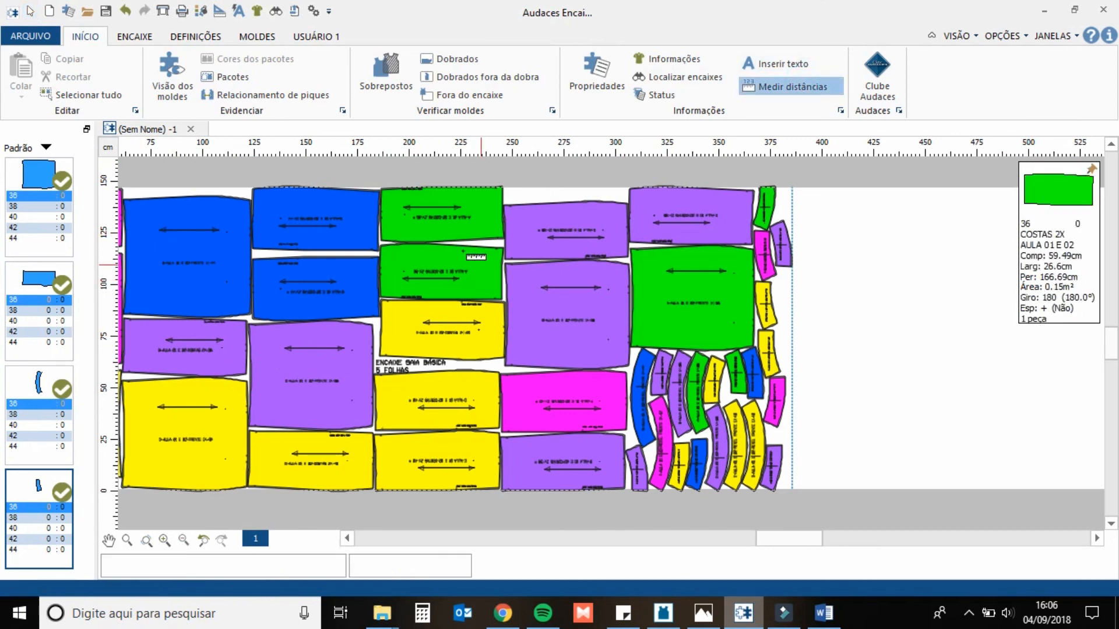
pyautogui.scroll(4, 490, 214)
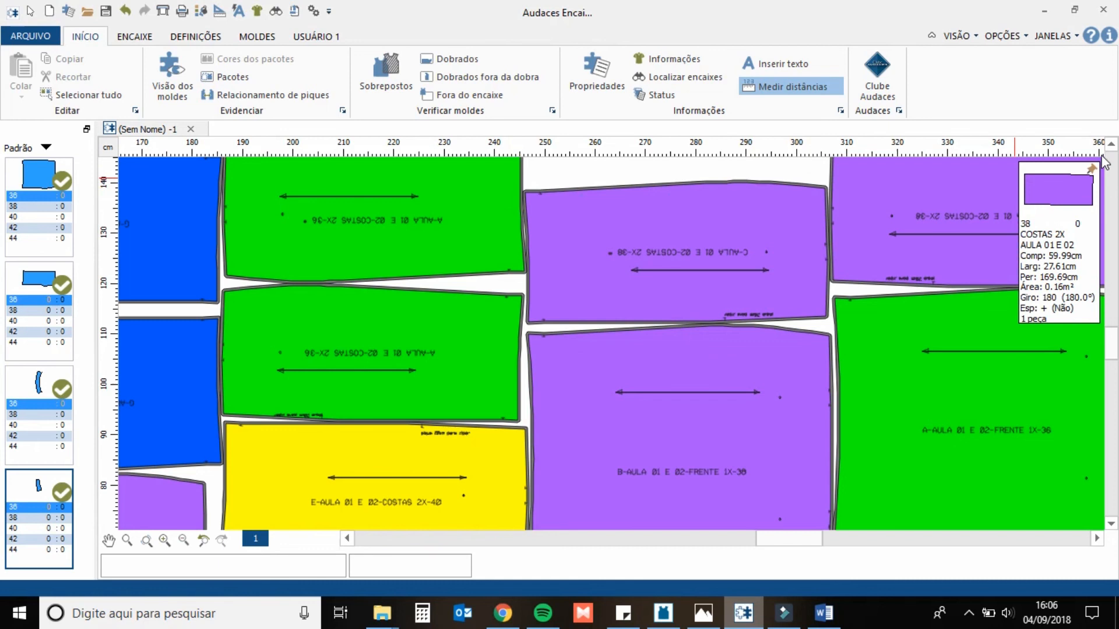
pyautogui.scroll(2, 694, 234)
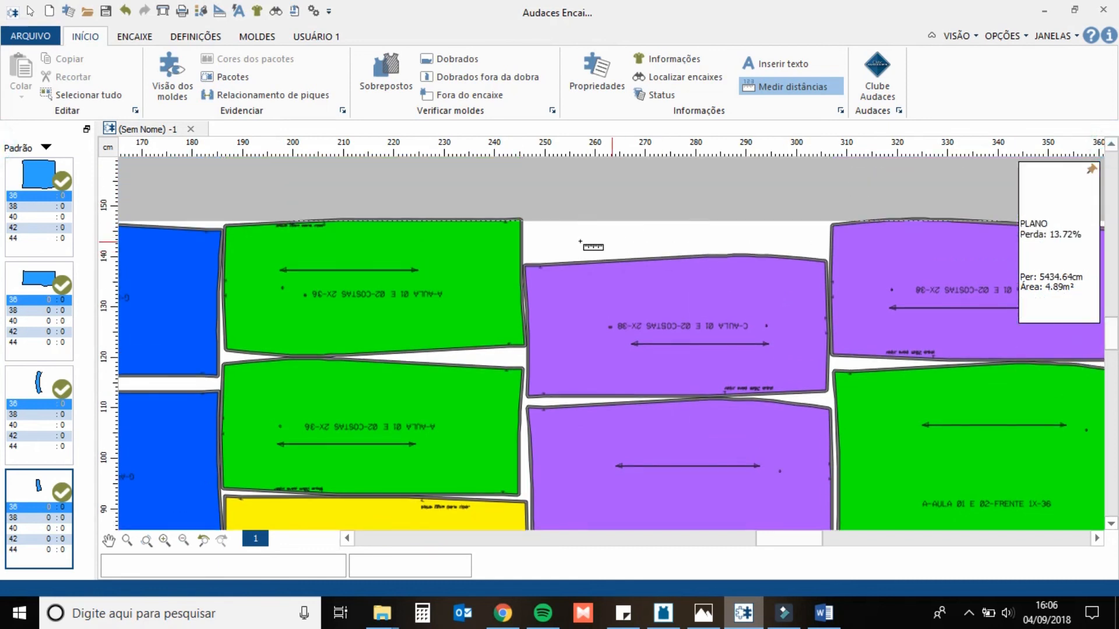
pyautogui.scroll(5, 522, 239)
pyautogui.scroll(2, 523, 240)
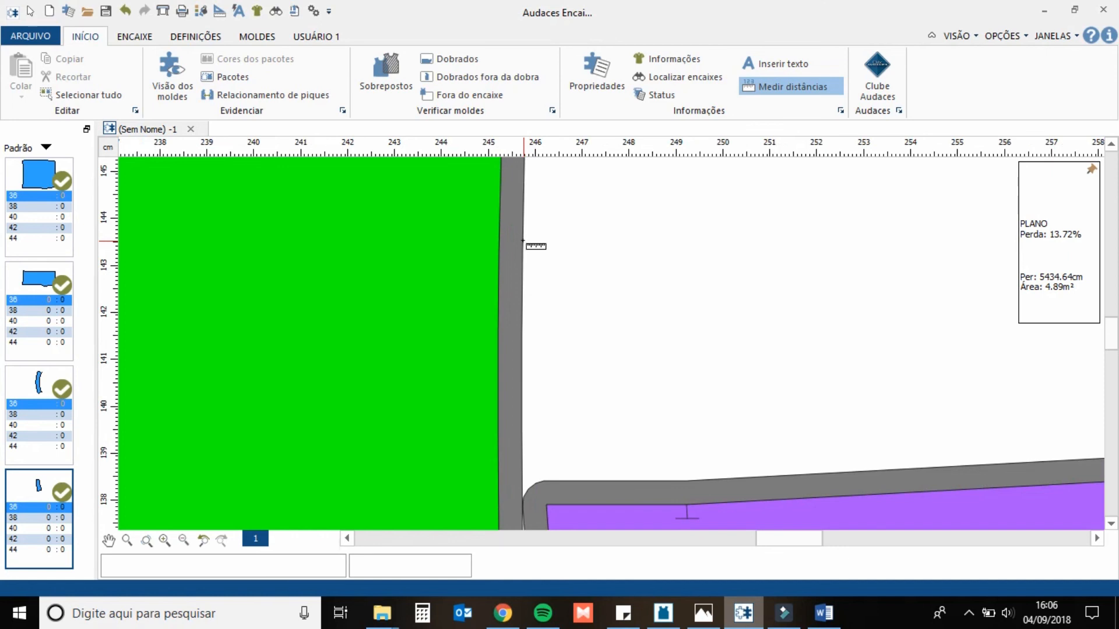
pyautogui.click(523, 239)
pyautogui.scroll(-3, 844, 332)
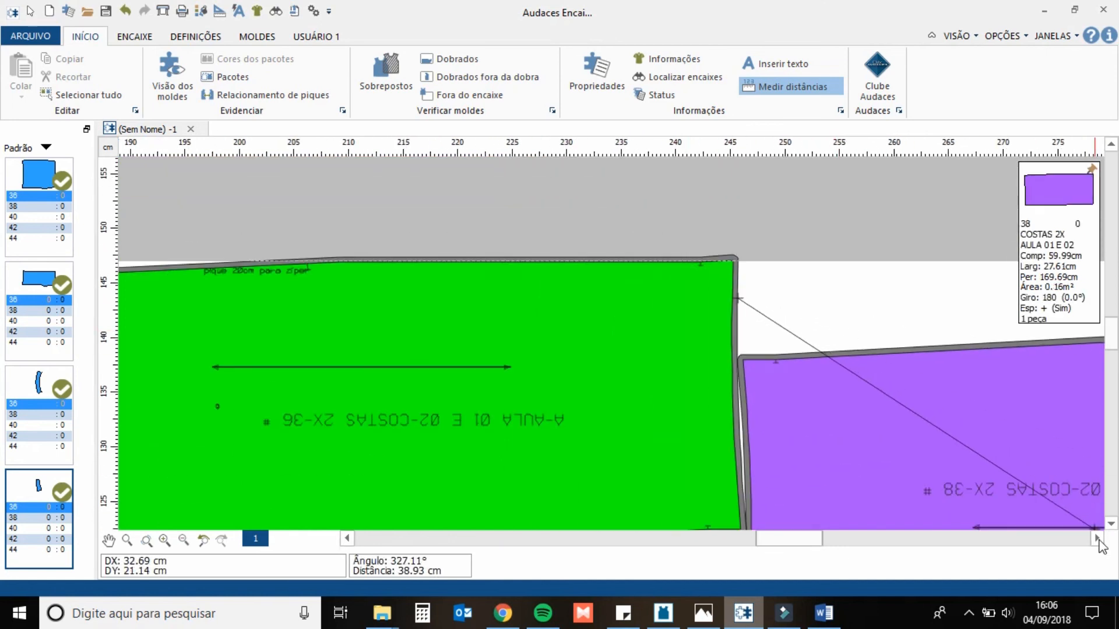
pyautogui.scroll(3, 835, 284)
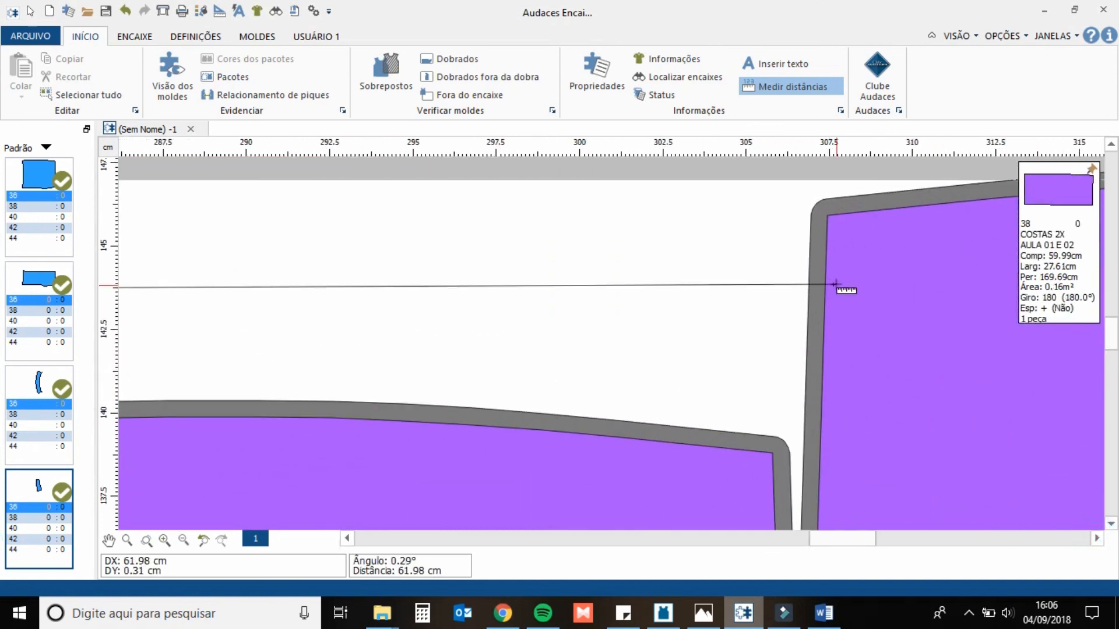
pyautogui.scroll(2, 835, 285)
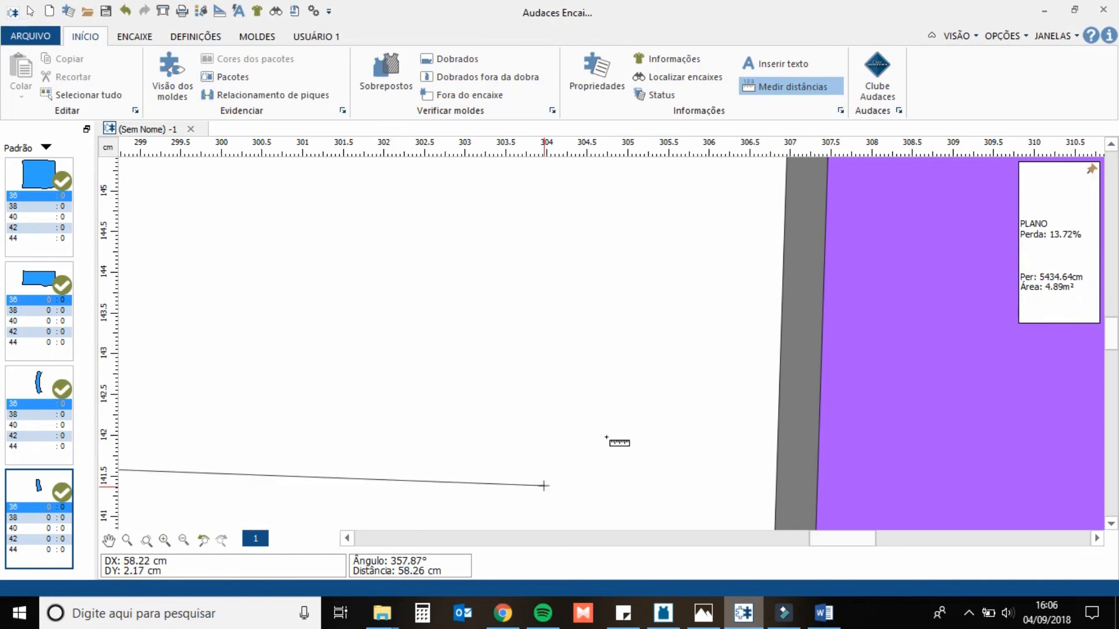
pyautogui.click(784, 285)
pyautogui.scroll(-5, 709, 297)
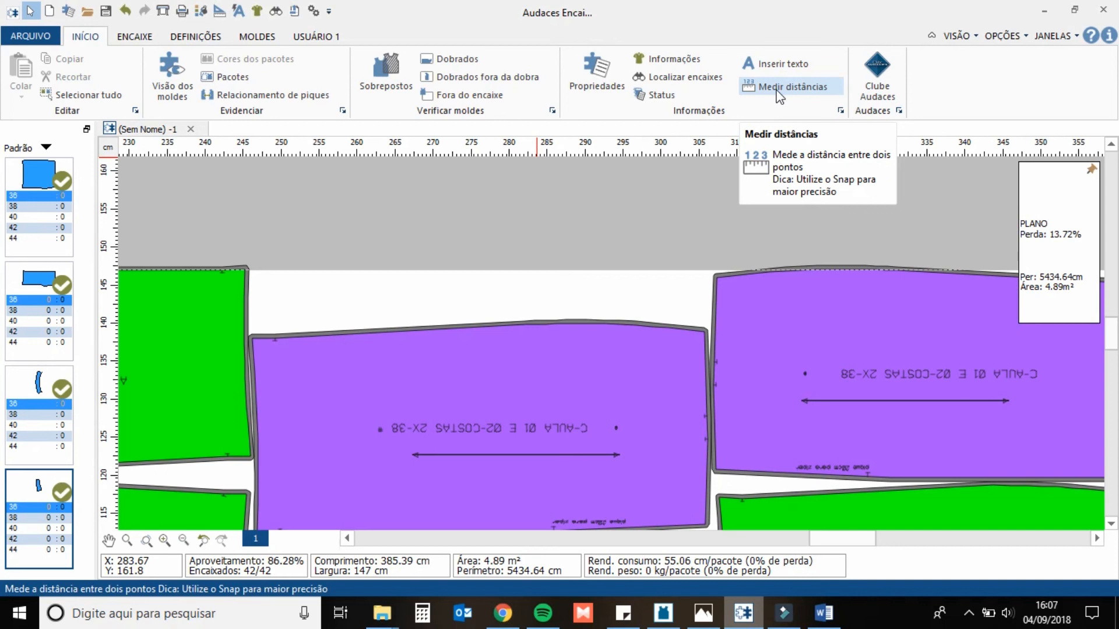
pyautogui.scroll(-5, 600, 176)
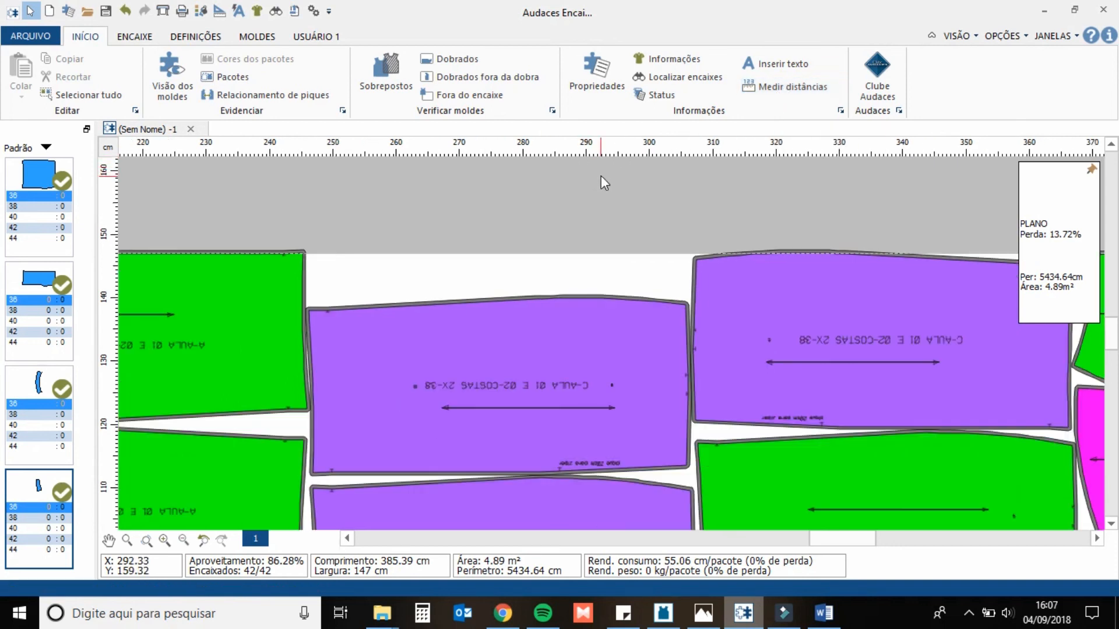